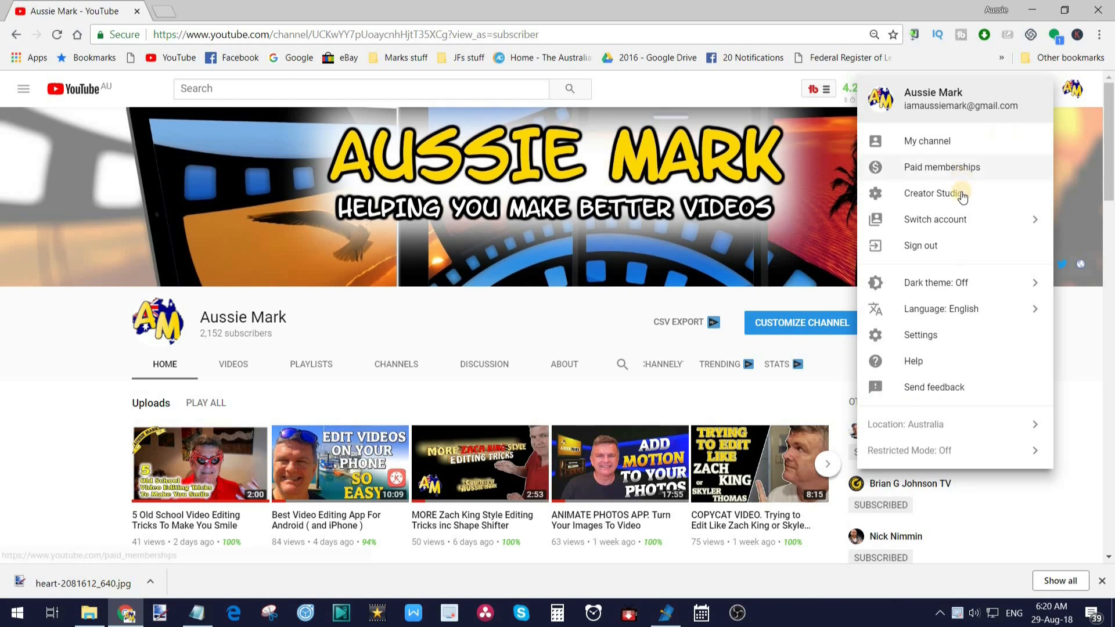
Open the video "Finding Fish With the Drone" in the YouTube Studio Beta video editor.
left_click(953, 194)
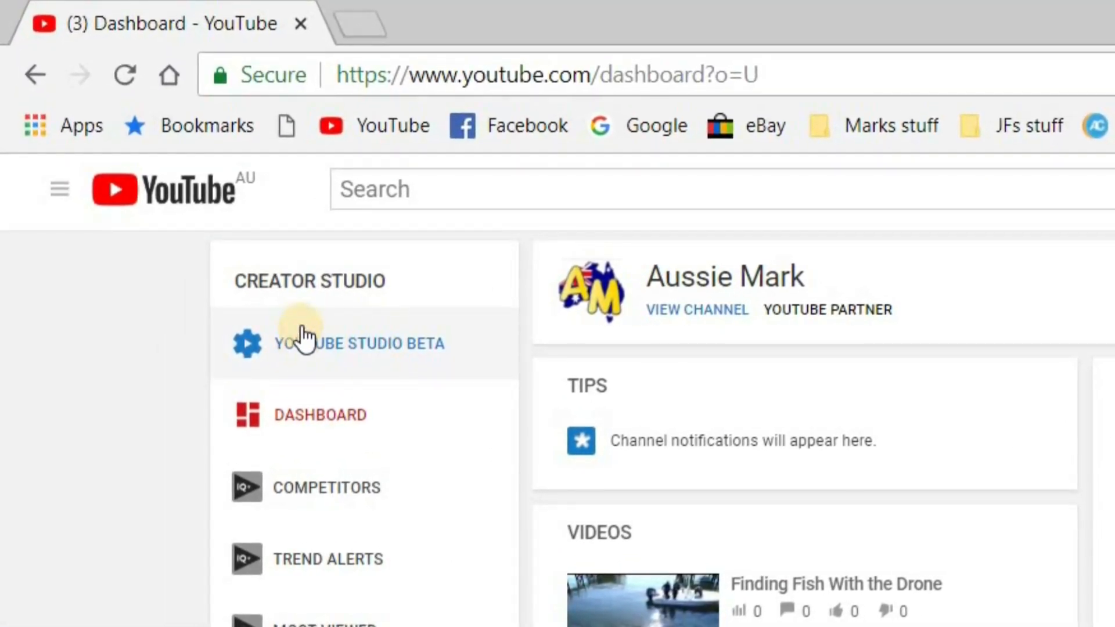
left_click(343, 345)
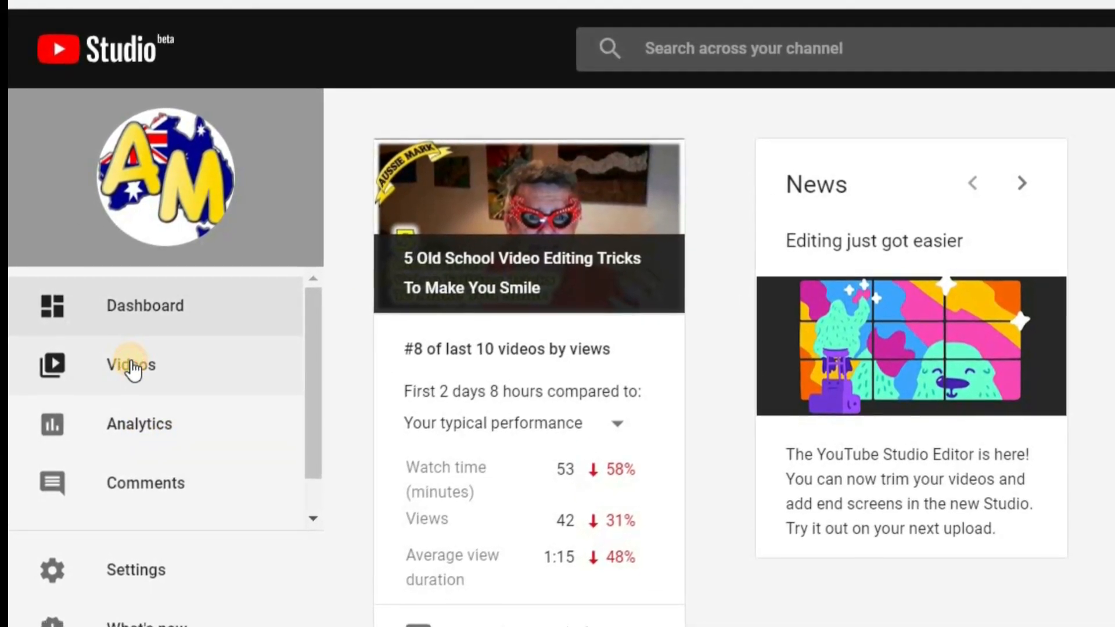
left_click(132, 366)
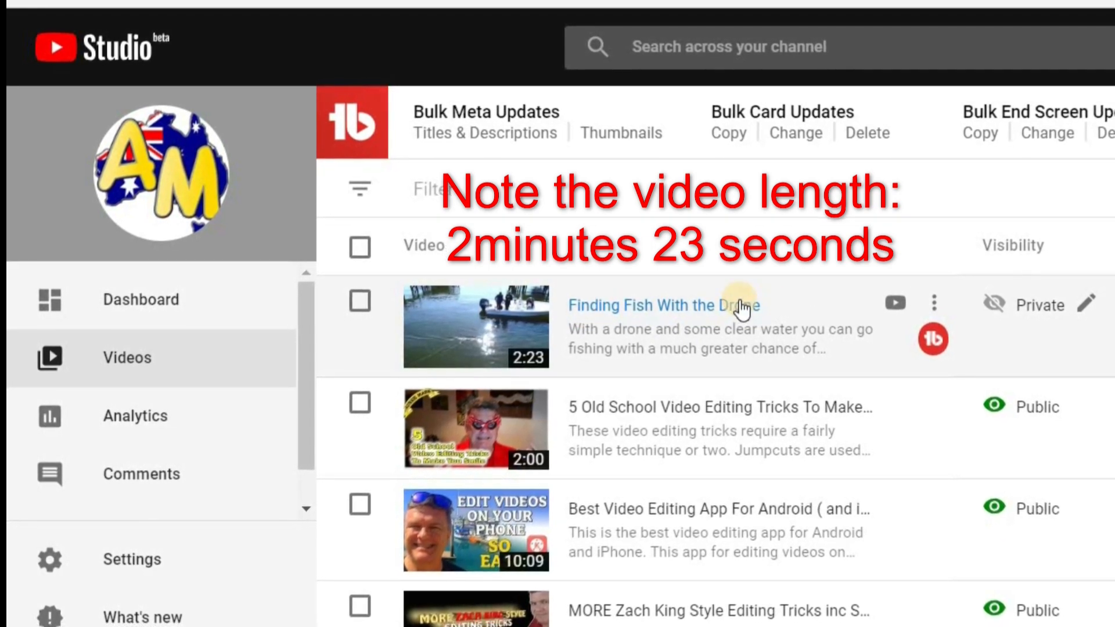
left_click(623, 318)
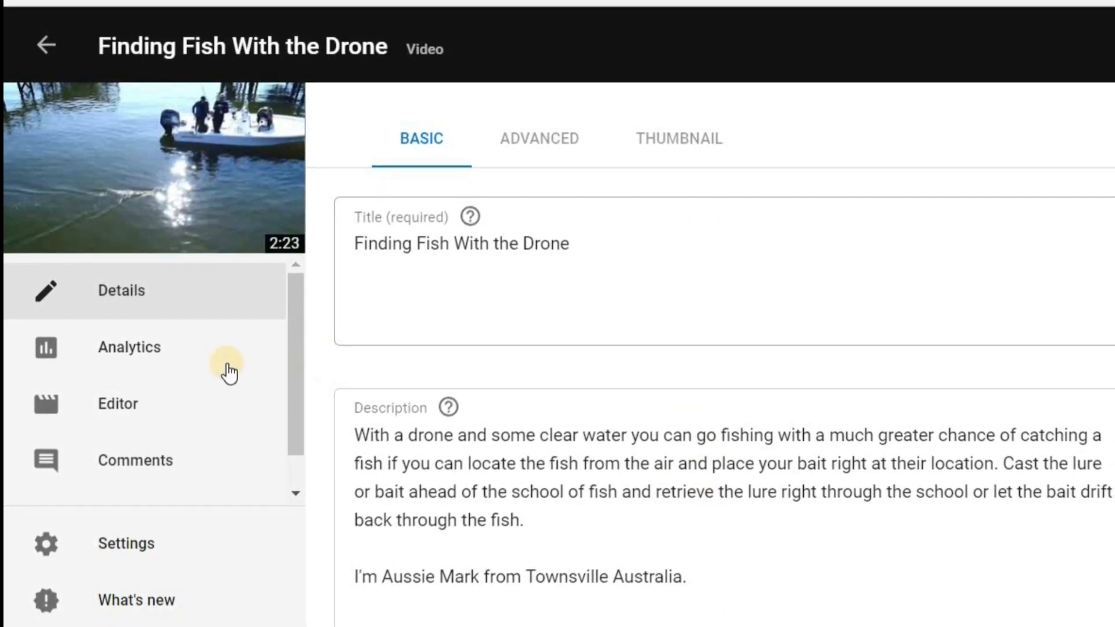
left_click(114, 405)
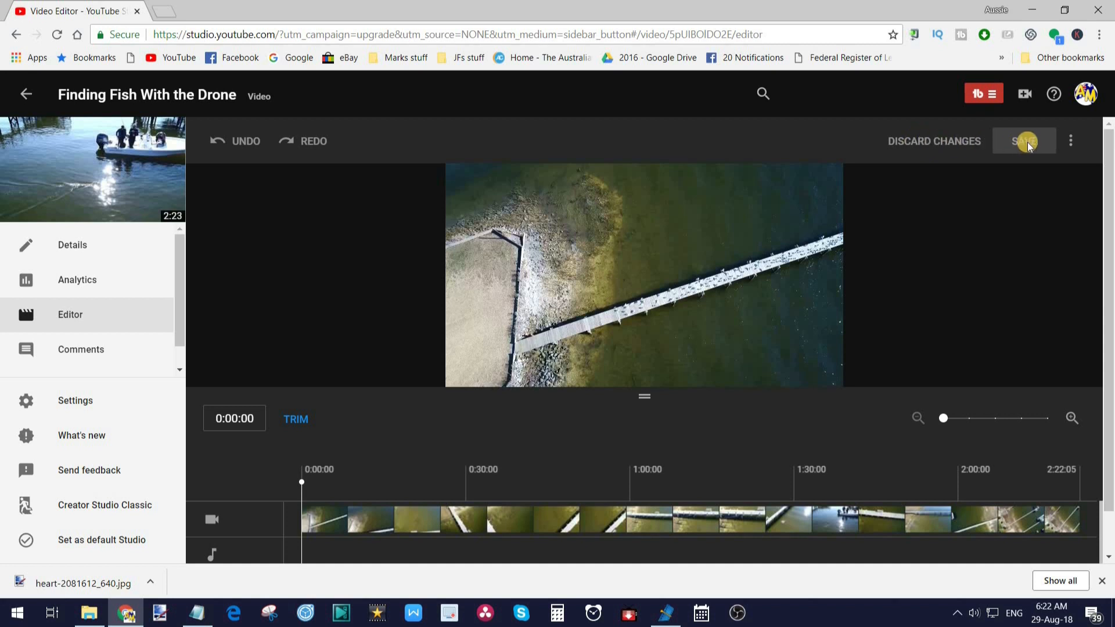
Review the editor's list of keyboard shortcuts and close it.
left_click(1073, 142)
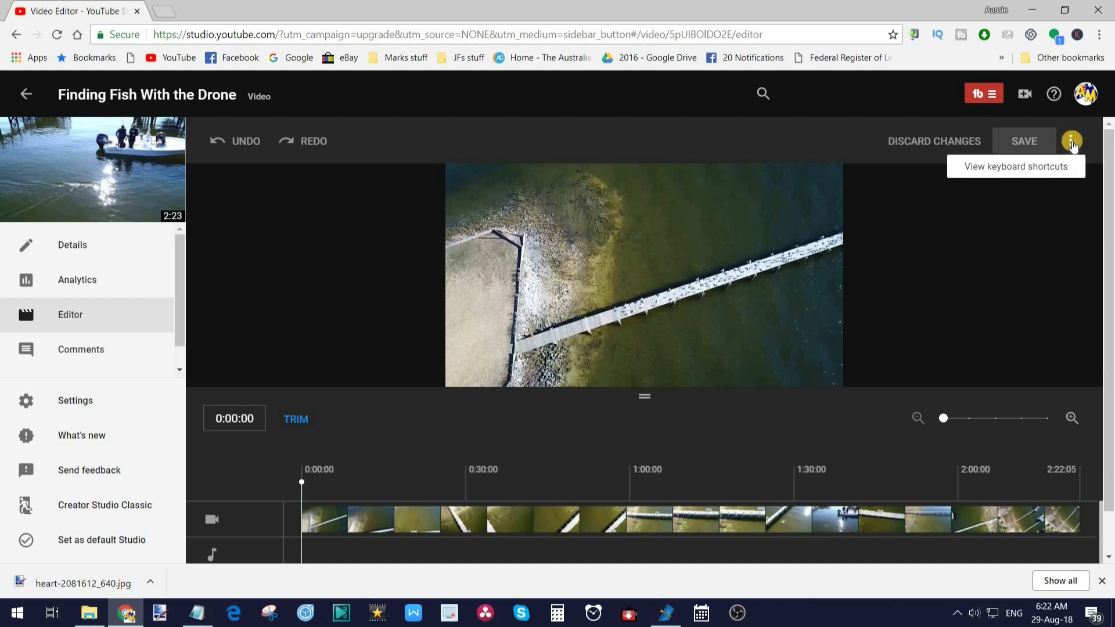
left_click(1039, 169)
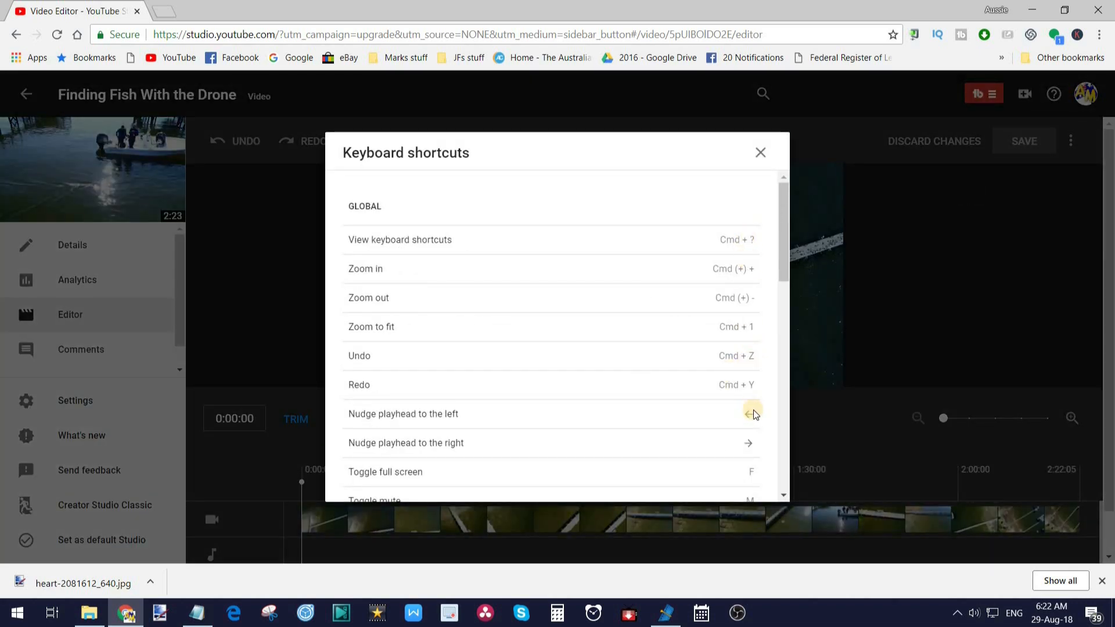
left_click_drag(779, 239, 765, 142)
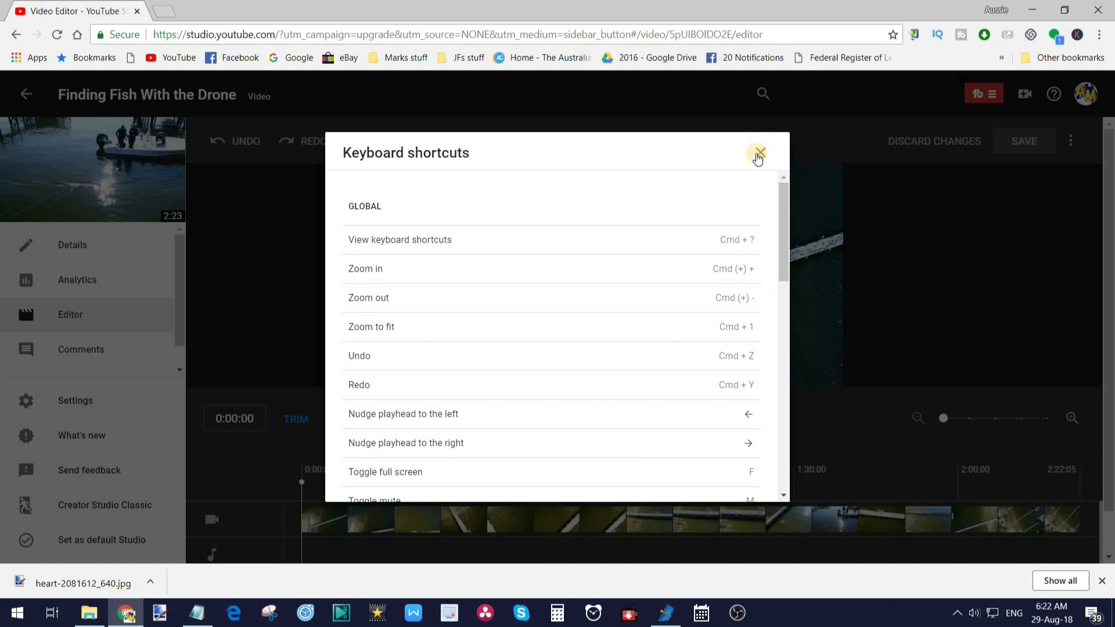
left_click(759, 154)
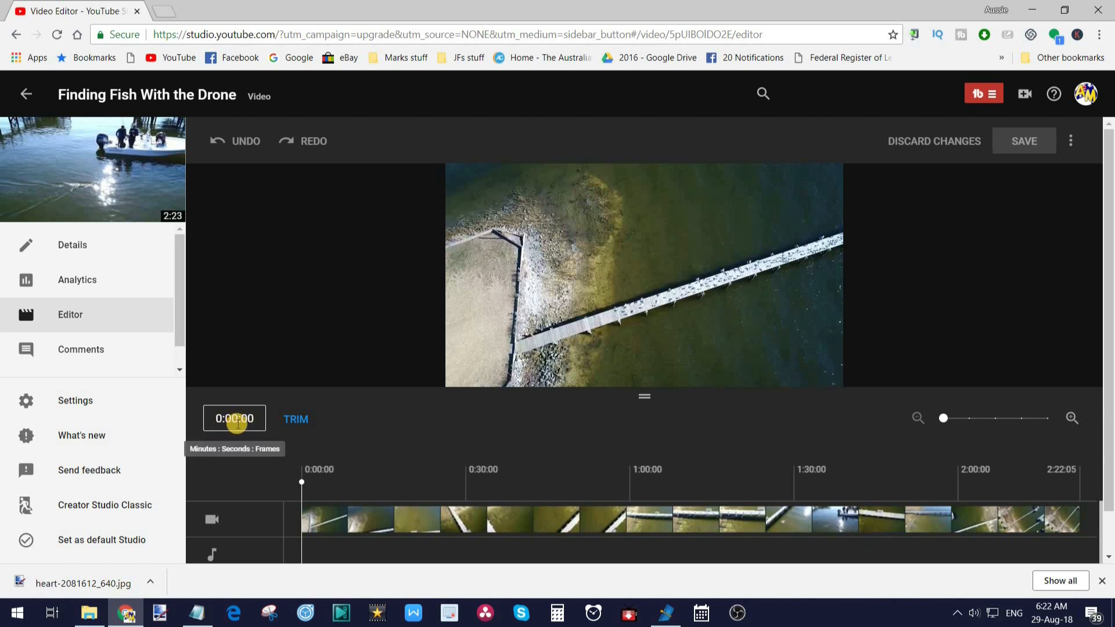
Enlarge the timeline area by reducing the height of the video preview.
left_click_drag(299, 482, 235, 483)
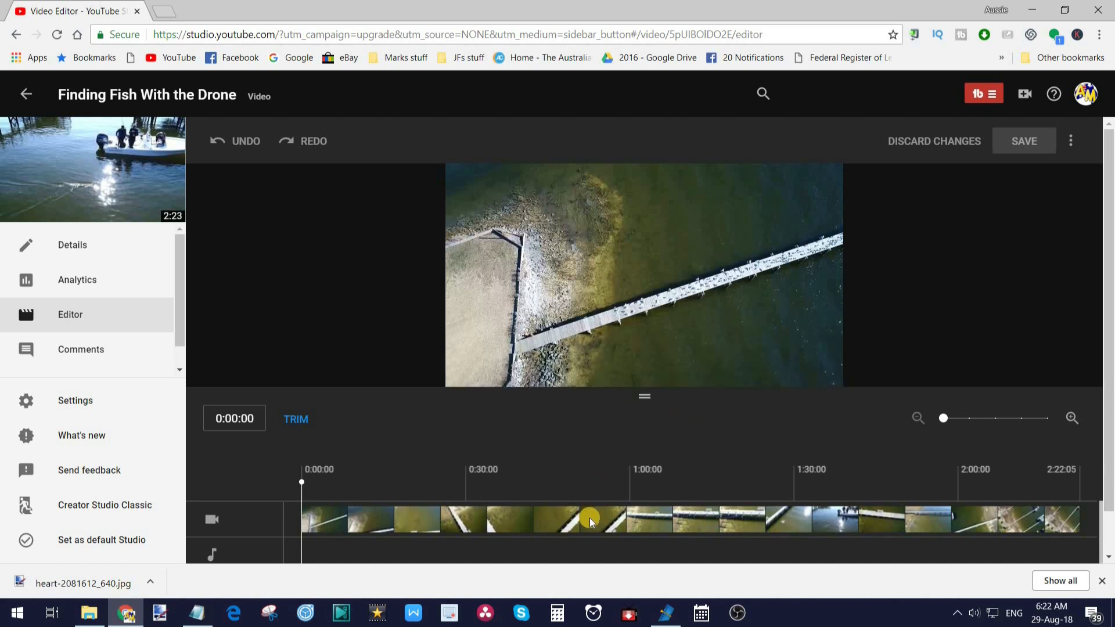
left_click_drag(641, 397, 639, 242)
left_click_drag(646, 362, 653, 212)
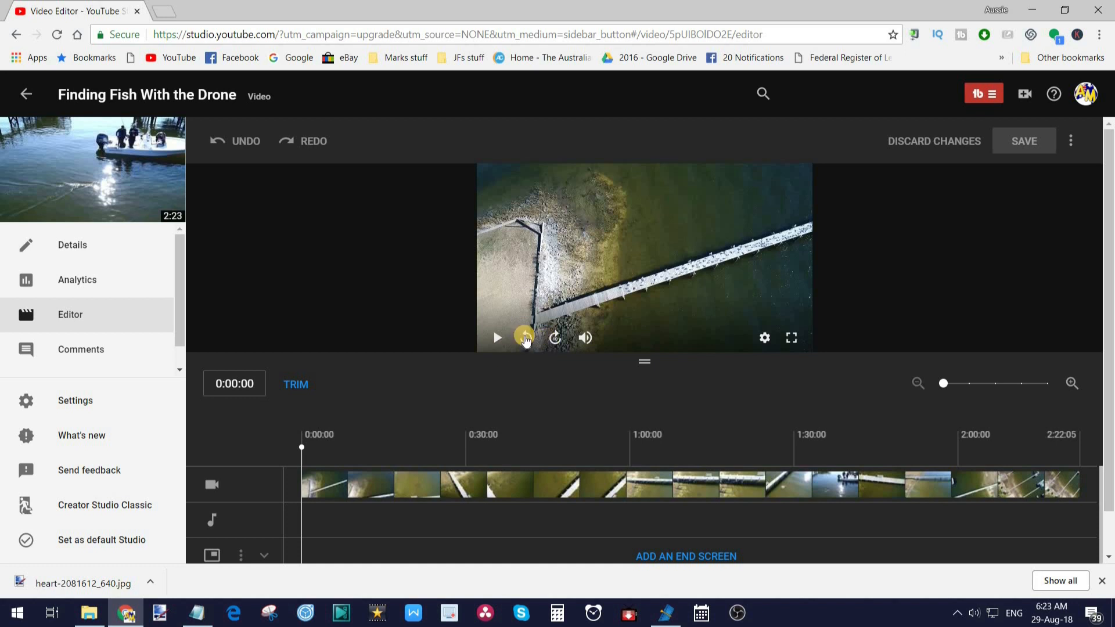
Play a short part of the video and return the playhead to 0:00:00.
left_click(497, 338)
left_click(497, 338)
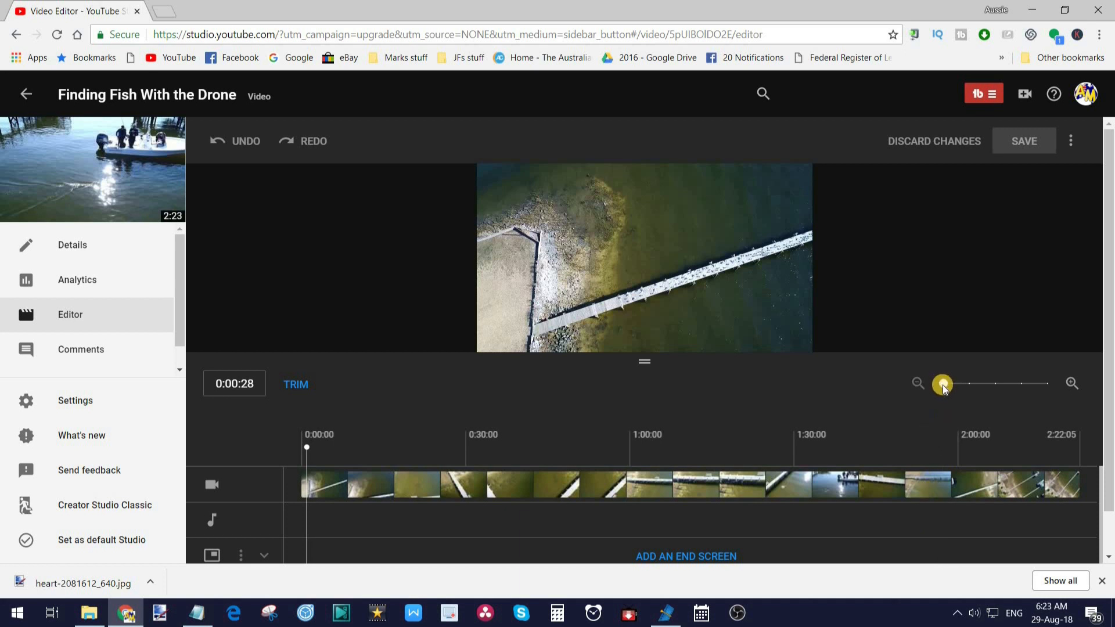
left_click_drag(950, 388, 866, 428)
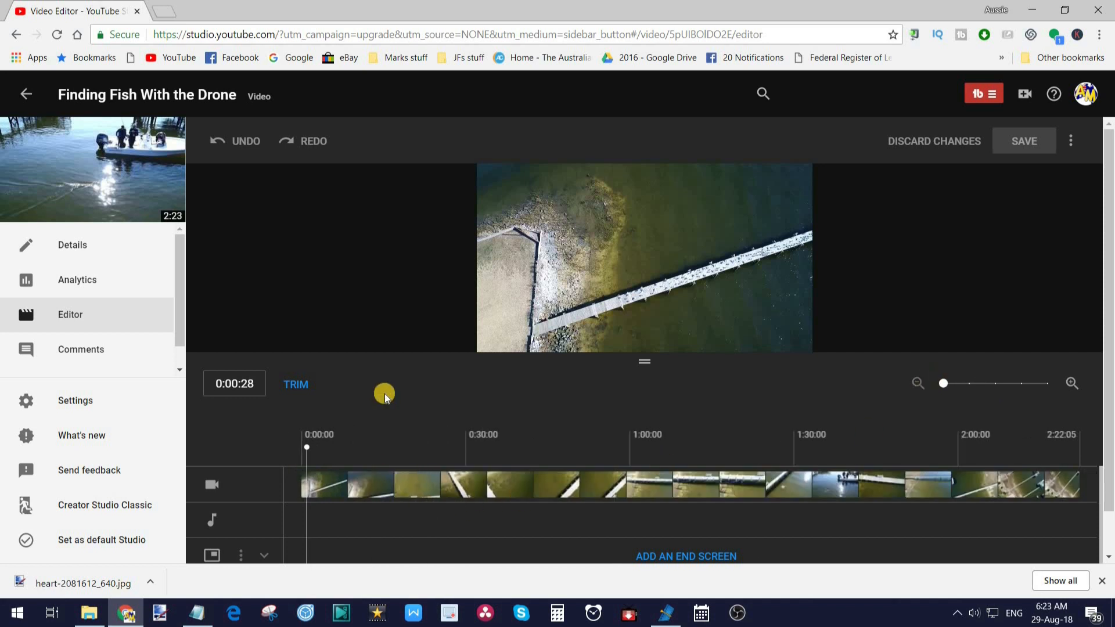
mouse_move(303, 445)
left_mouse_down()
mouse_move(332, 447)
mouse_move(289, 449)
mouse_move(361, 452)
mouse_move(285, 451)
mouse_move(295, 451)
left_mouse_up()
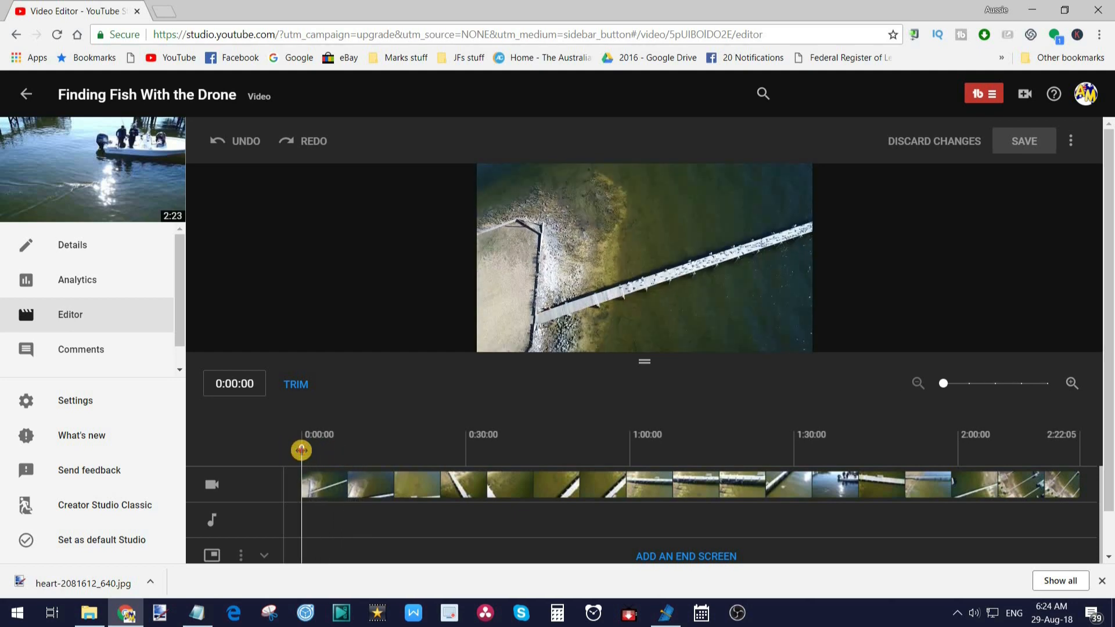
Start trimming the video and cut off its beginning up to 0:04:15.
left_click(295, 386)
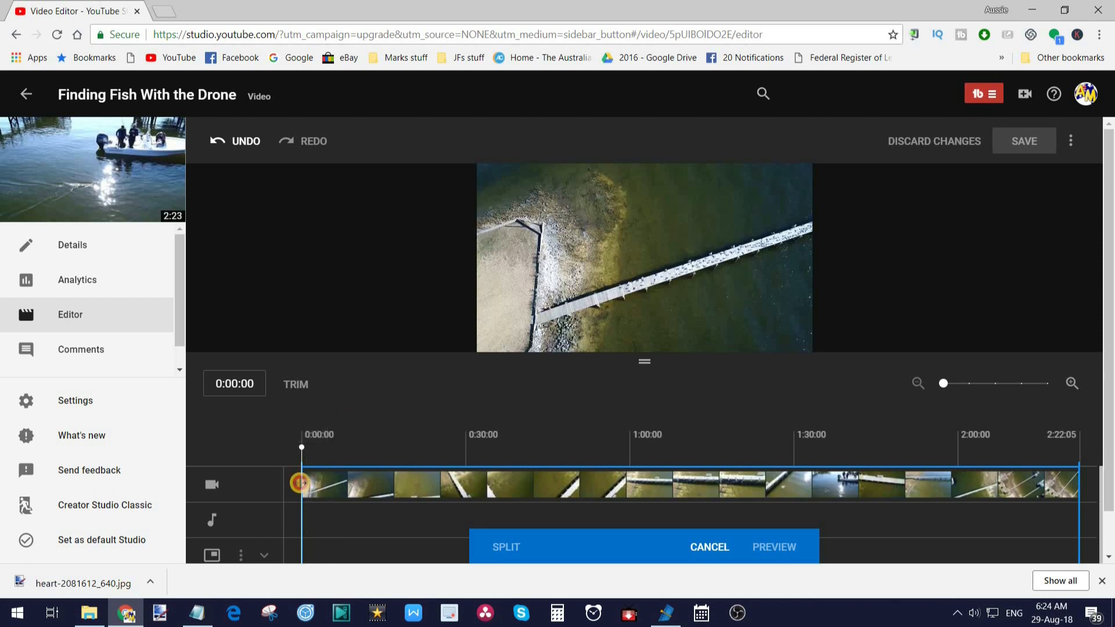
left_click_drag(303, 484, 307, 482)
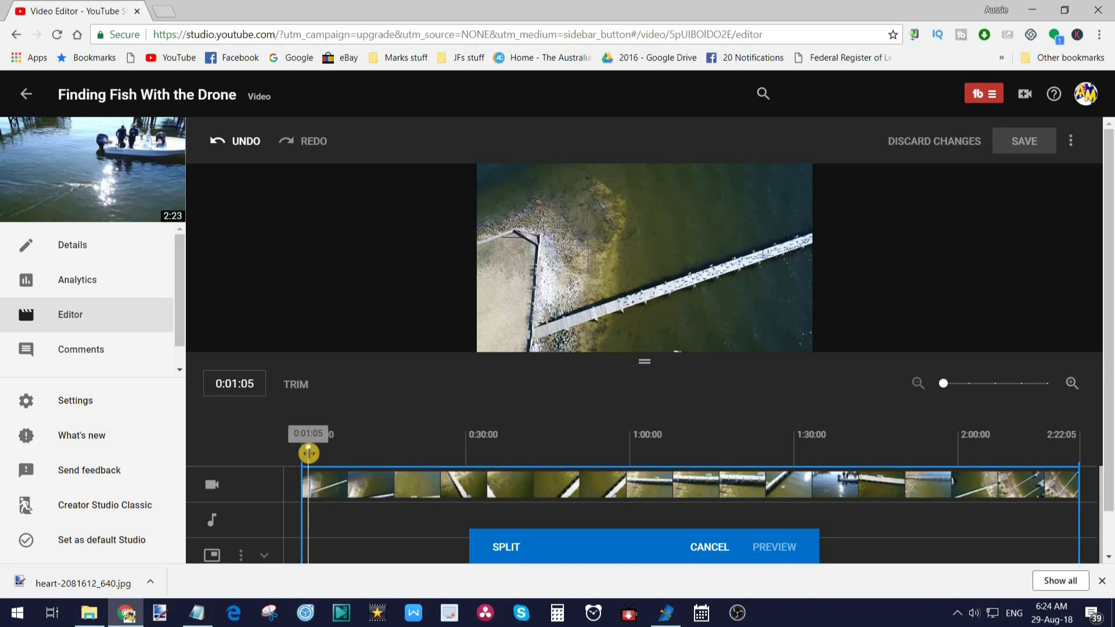
left_click(340, 456)
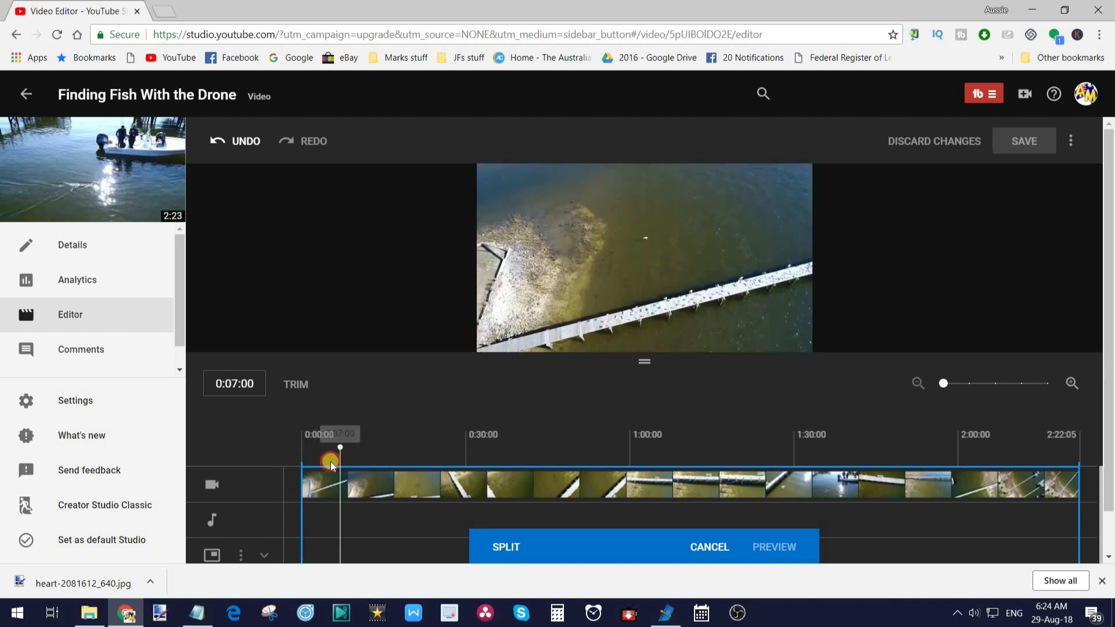
left_click(300, 489)
left_click_drag(306, 489, 325, 485)
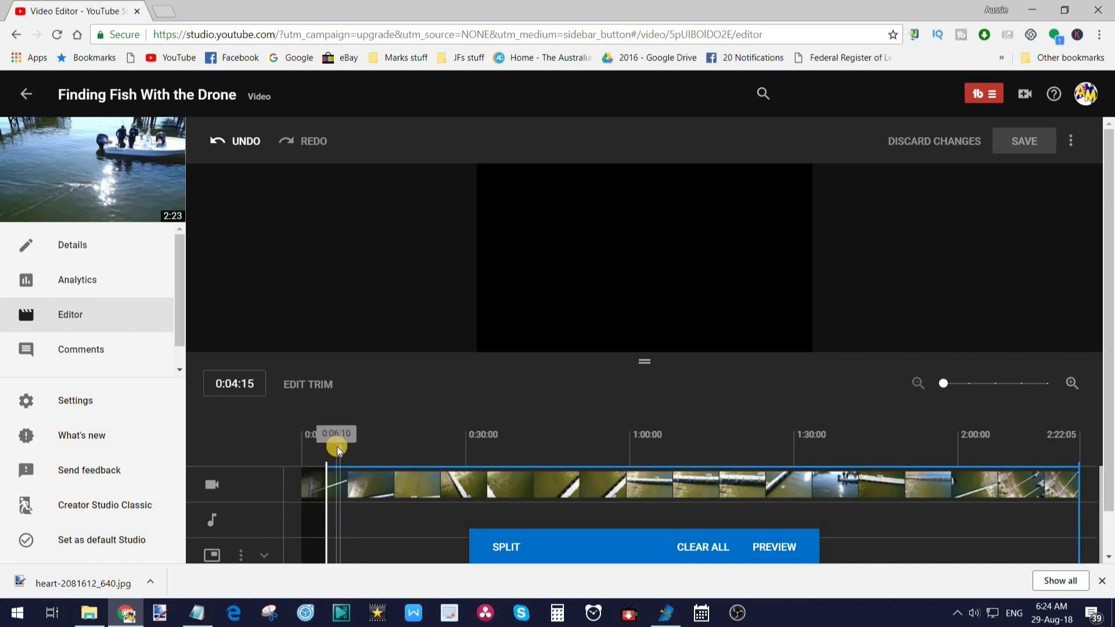
Play the video from 0:00:00 to check the trimmed beginning, stopping shortly after the cut.
left_click_drag(304, 449, 258, 459)
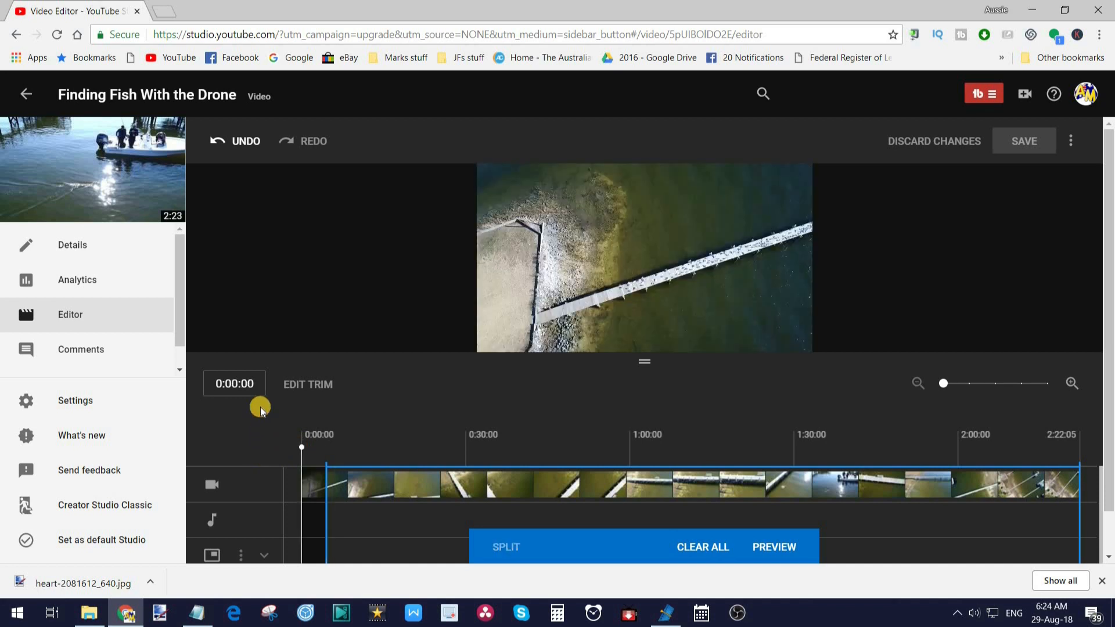
left_click(499, 343)
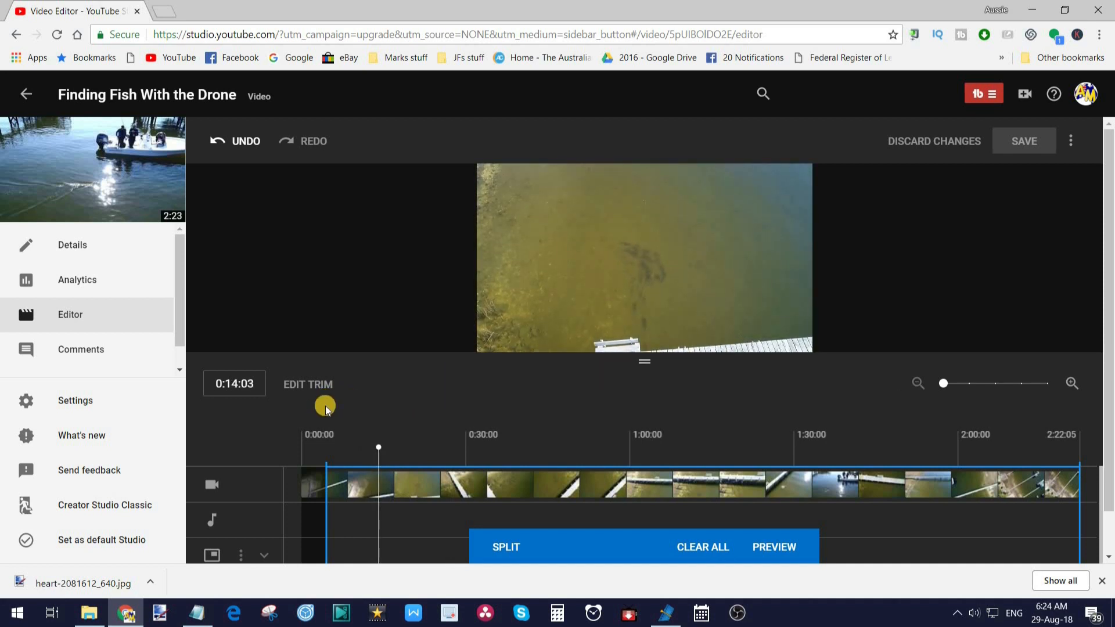
left_click(498, 339)
Split the video at 0:16:26.
left_click_drag(385, 450, 369, 451)
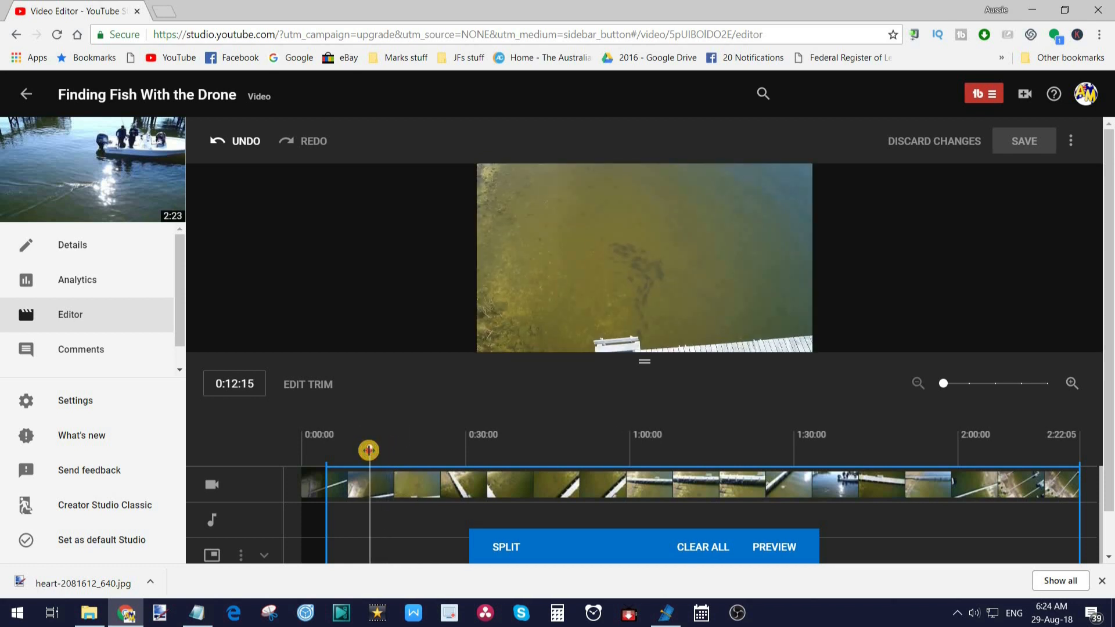
left_click_drag(372, 451, 393, 470)
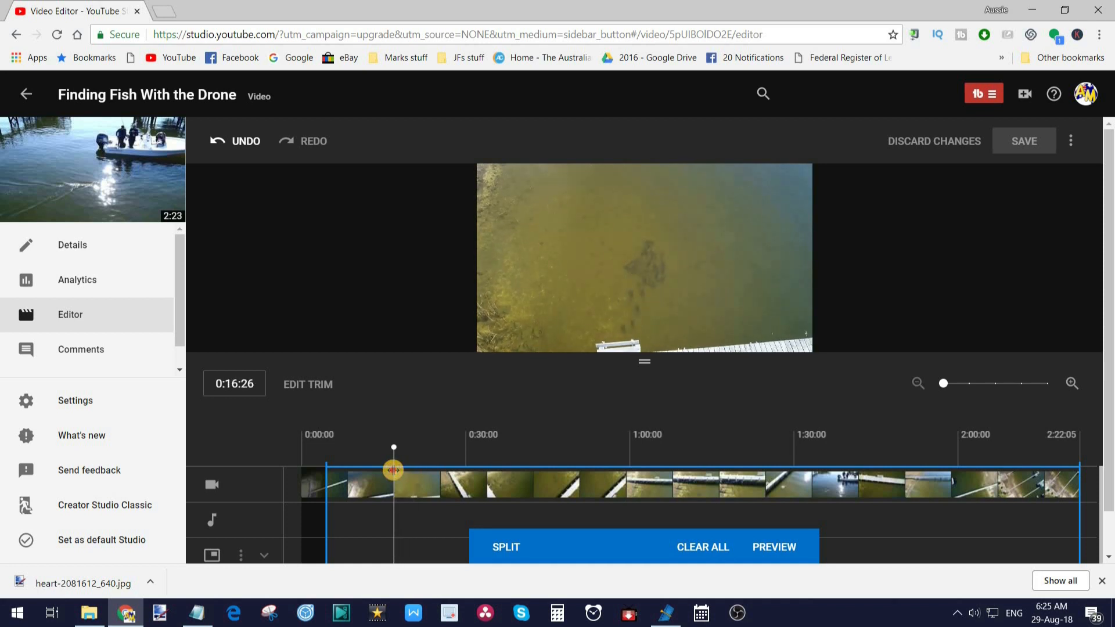
left_click_drag(393, 469, 393, 469)
left_click(509, 550)
Cut out the section from 0:17:24 to 0:24:21 by adjusting both edges at the split.
left_click_drag(391, 447, 365, 442)
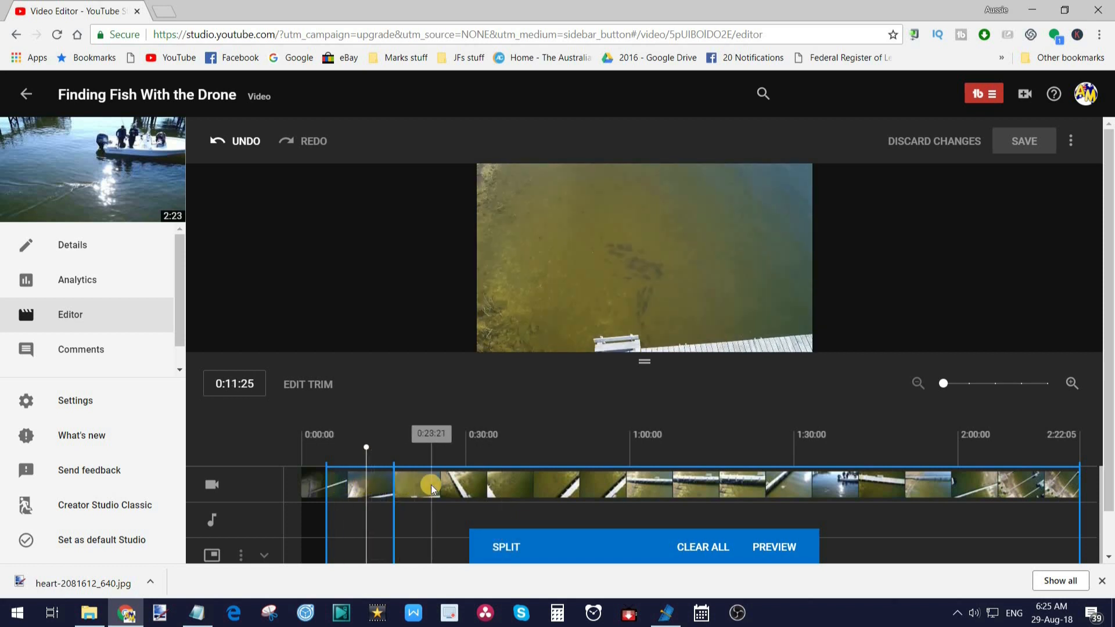
left_click_drag(394, 489, 437, 487)
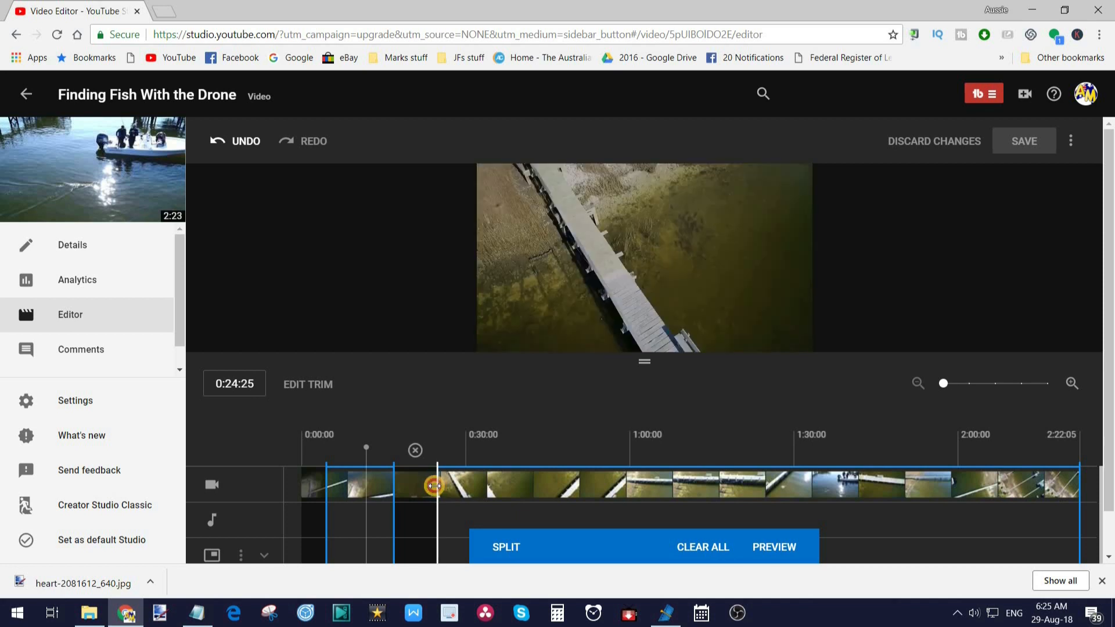
mouse_move(435, 487)
left_mouse_down()
mouse_move(463, 478)
mouse_move(428, 478)
mouse_move(437, 480)
left_mouse_up()
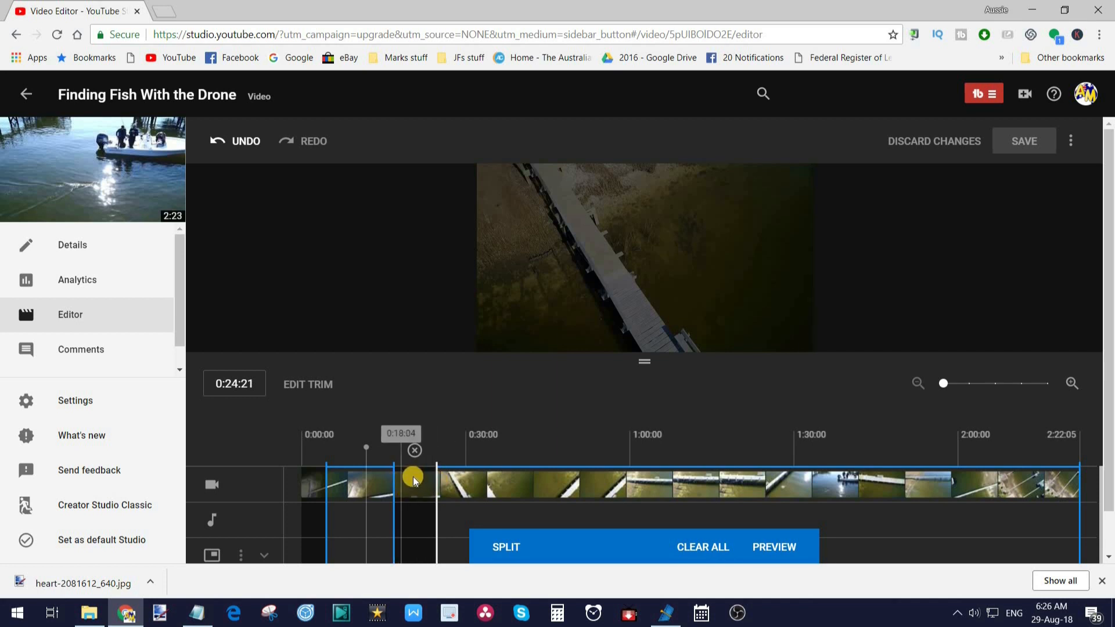
left_click_drag(393, 491, 397, 483)
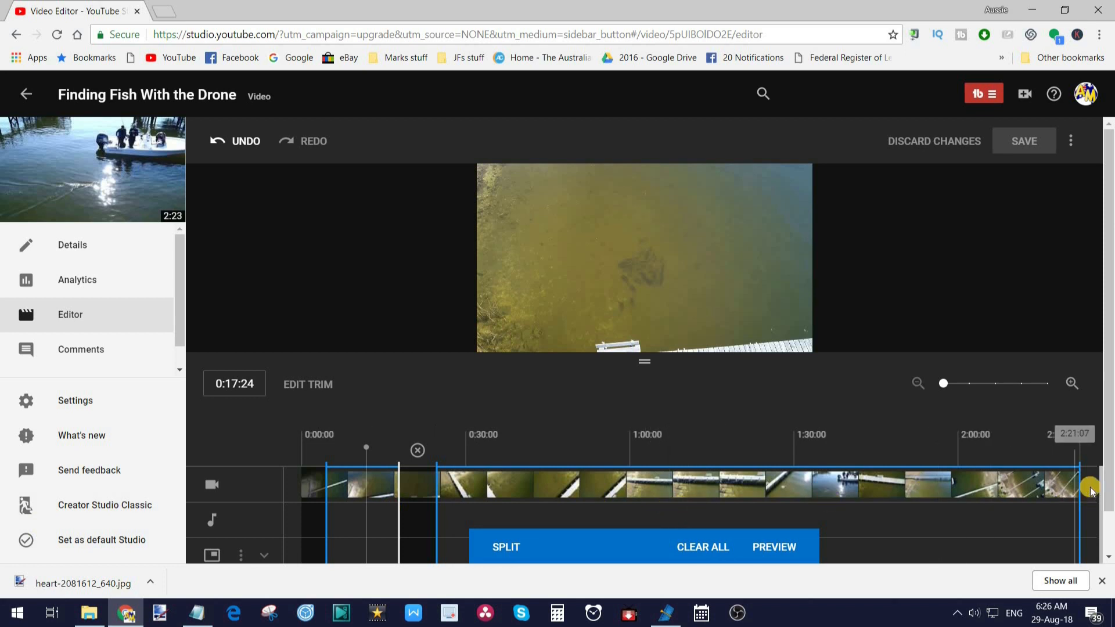
Try the trim handle at the video's end and remove the middle cut.
left_click_drag(1080, 490, 1113, 479)
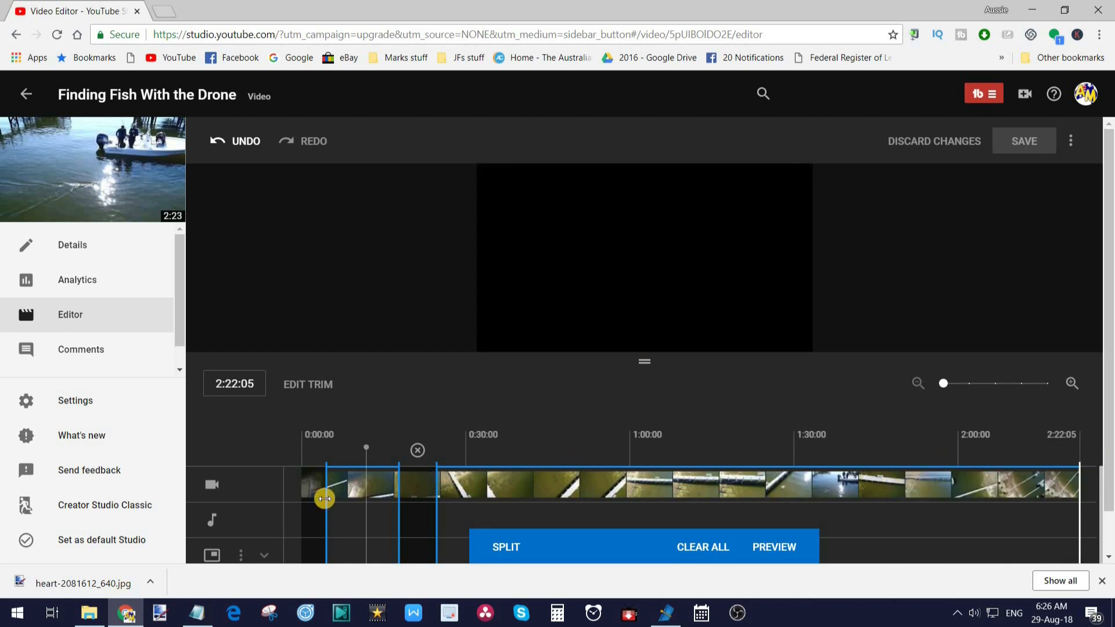
left_click_drag(294, 477, 309, 479)
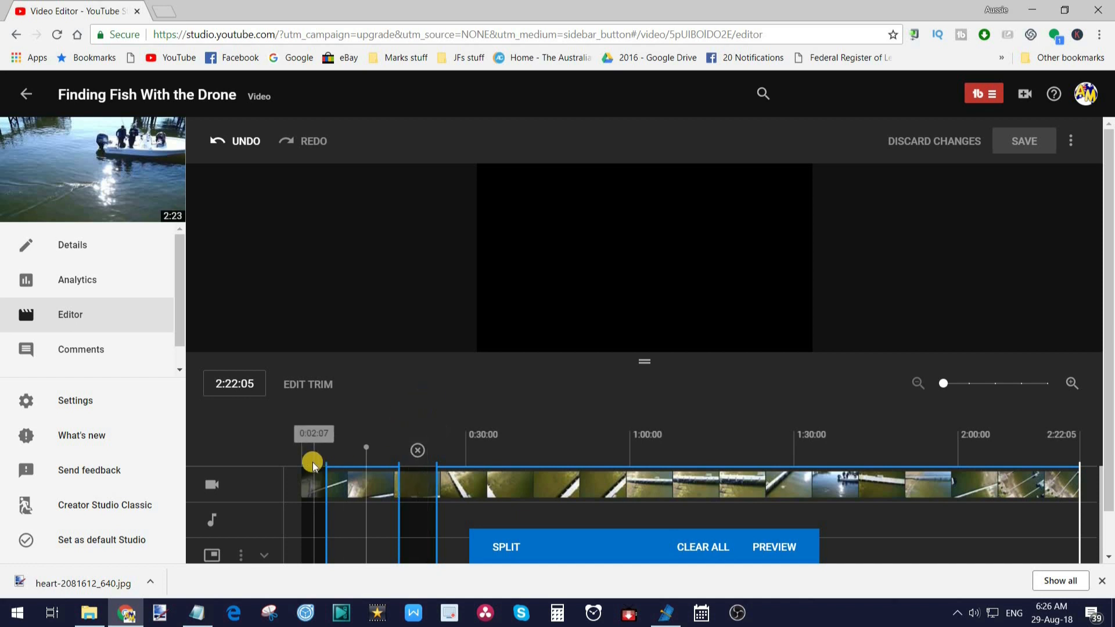
left_click(417, 451)
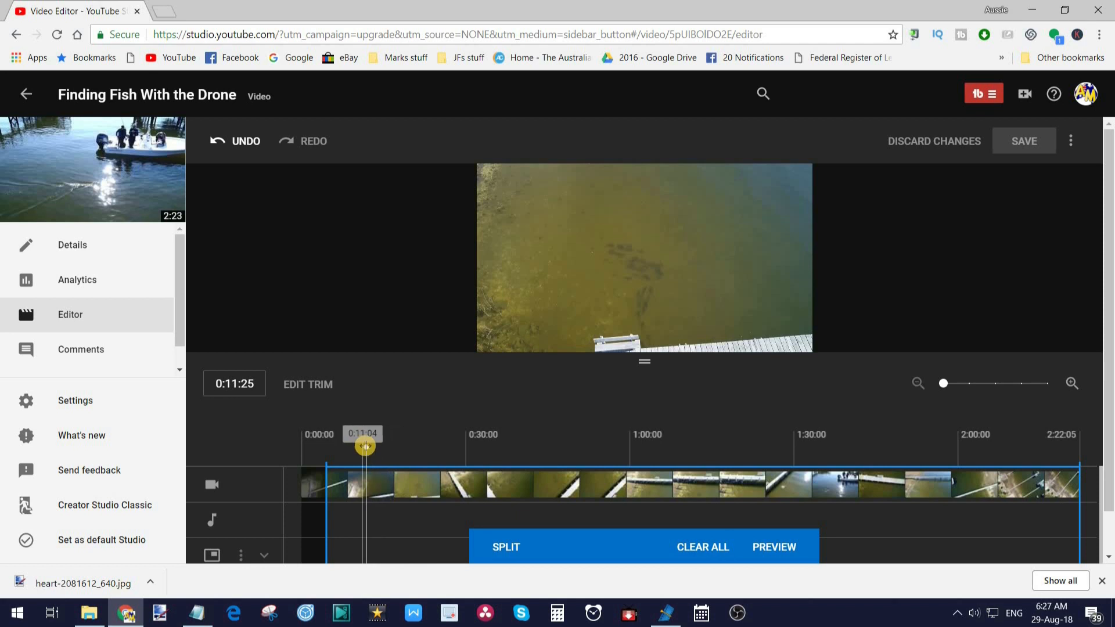
Split the video at 0:17:08 and cut out the section from there to 0:24:17.
left_click_drag(365, 446, 396, 444)
left_click(500, 546)
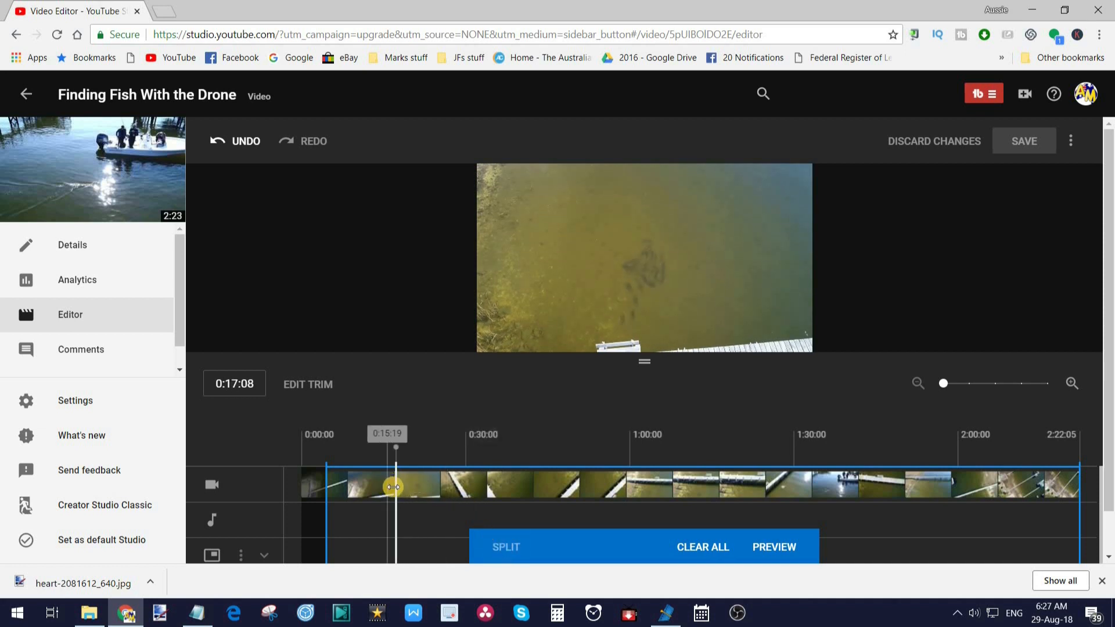
left_click(362, 446)
left_click_drag(394, 486, 438, 487)
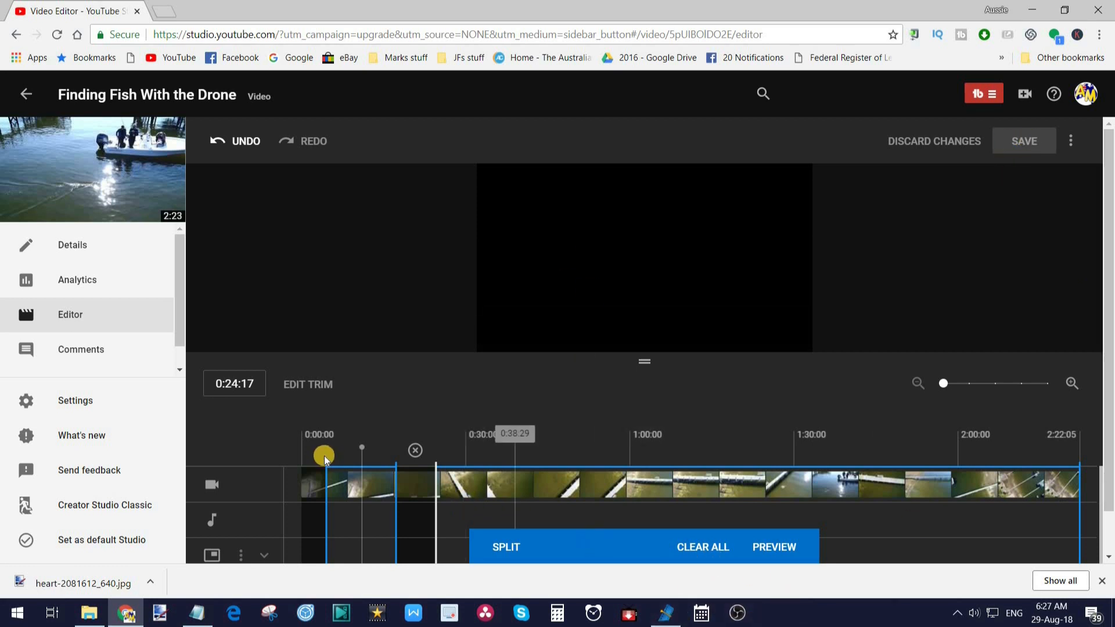
Apply the trims as a preview and save the changes to the existing video.
left_click(773, 548)
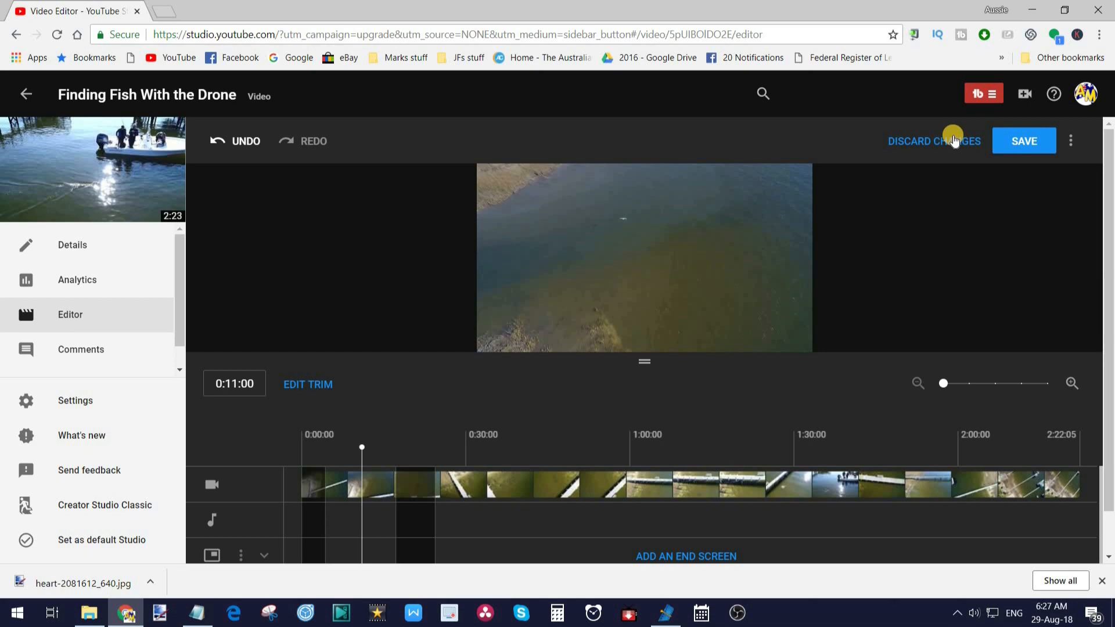
left_click(1022, 146)
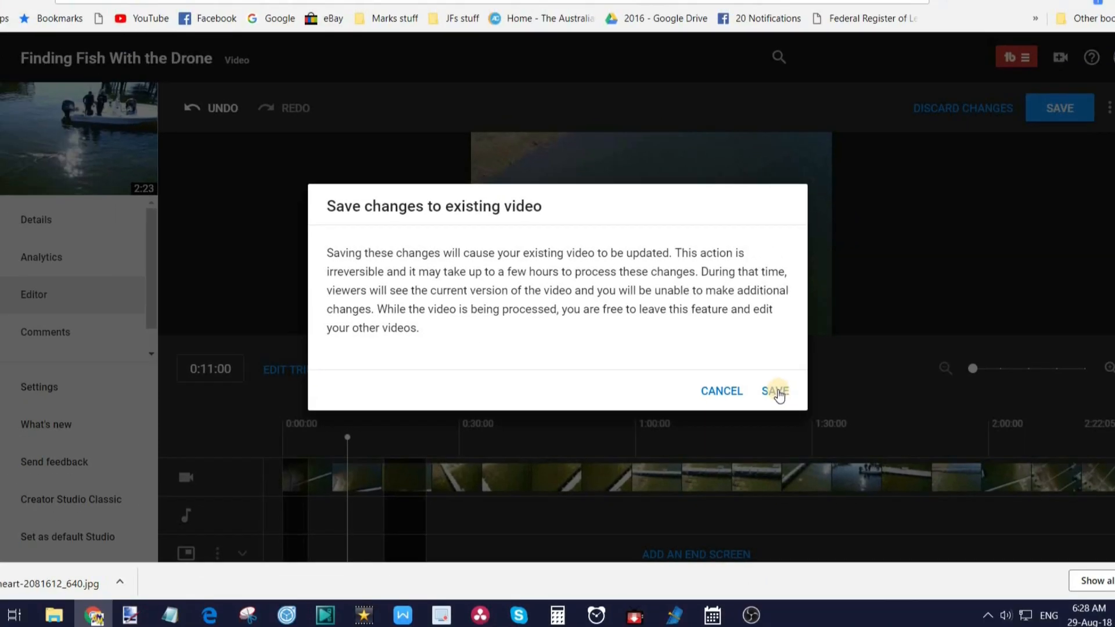
left_click(777, 391)
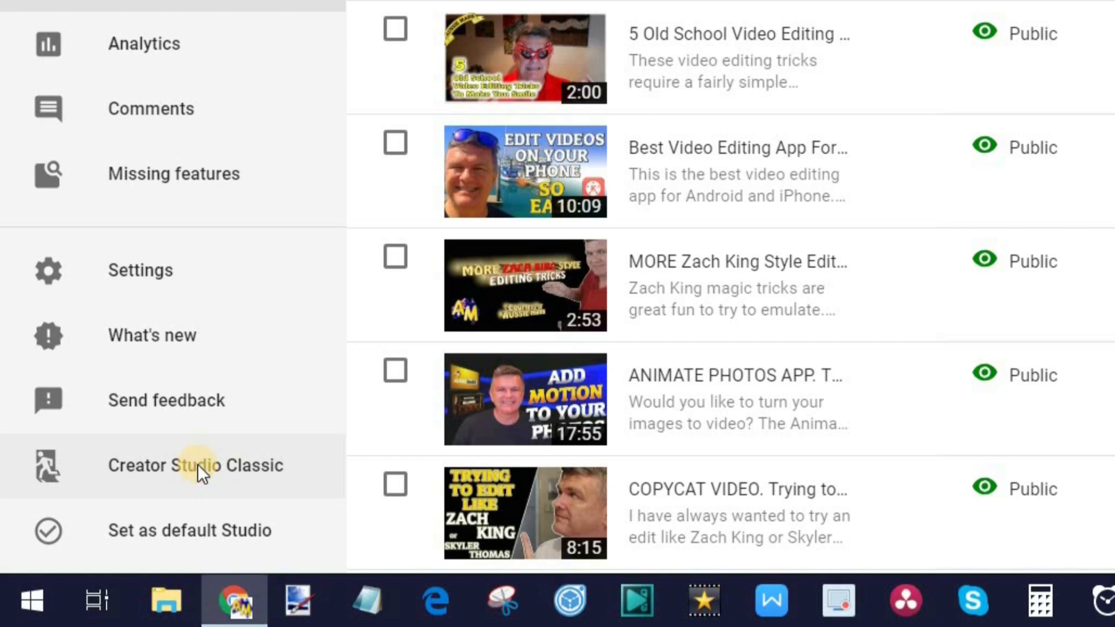
Return to Creator Studio Classic, skipping the feedback survey, and open the audio editor for the video "Finding Fish With the Drone".
left_click(198, 468)
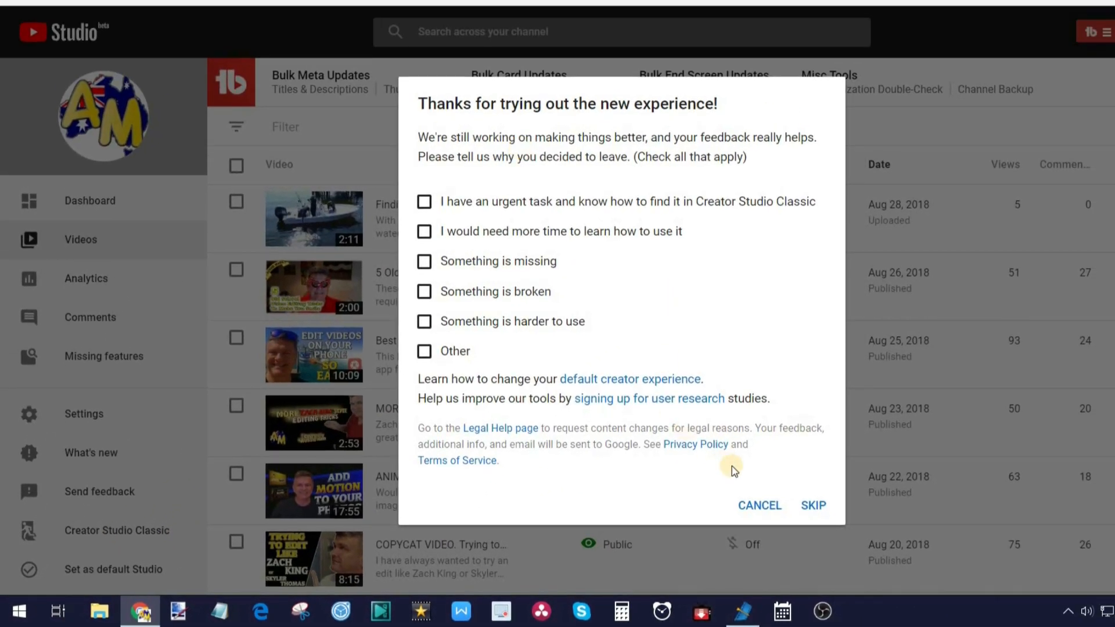
left_click(813, 506)
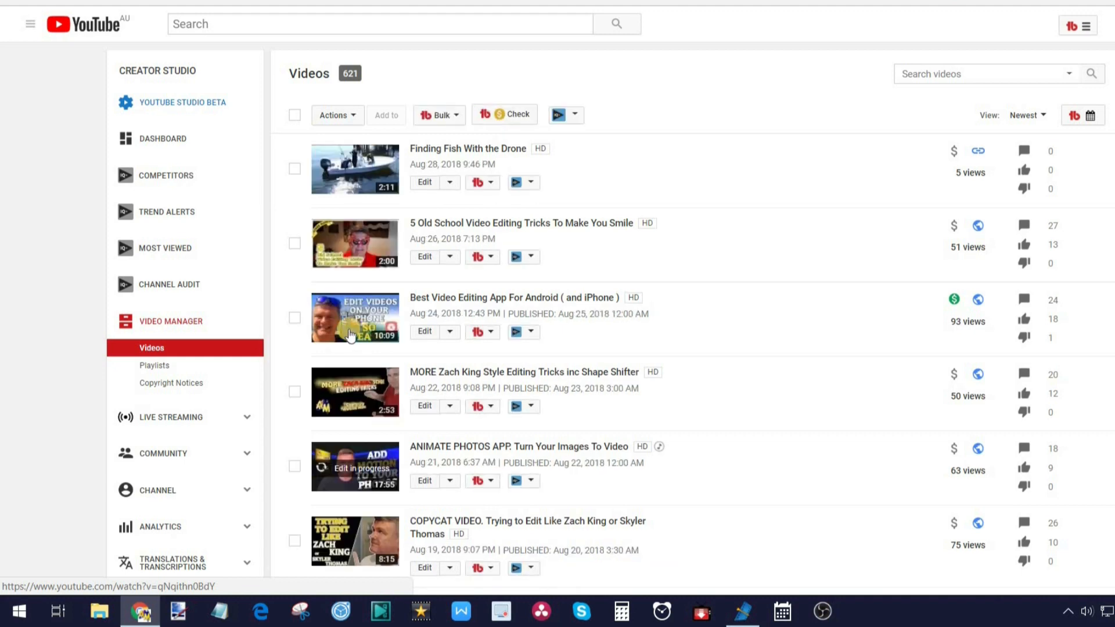
left_click(424, 185)
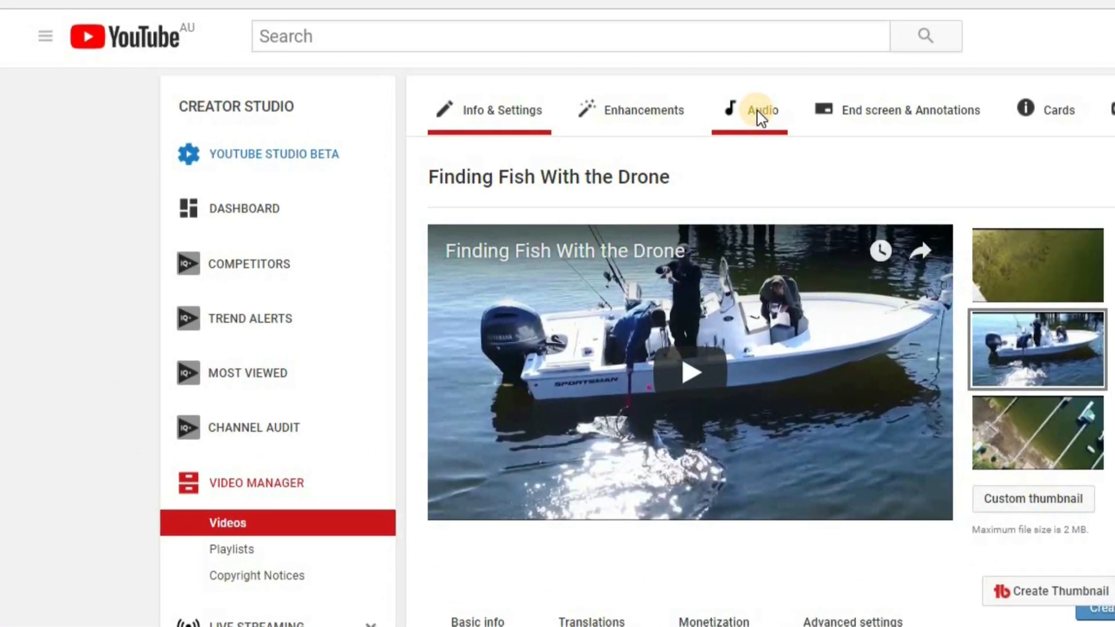
left_click(770, 111)
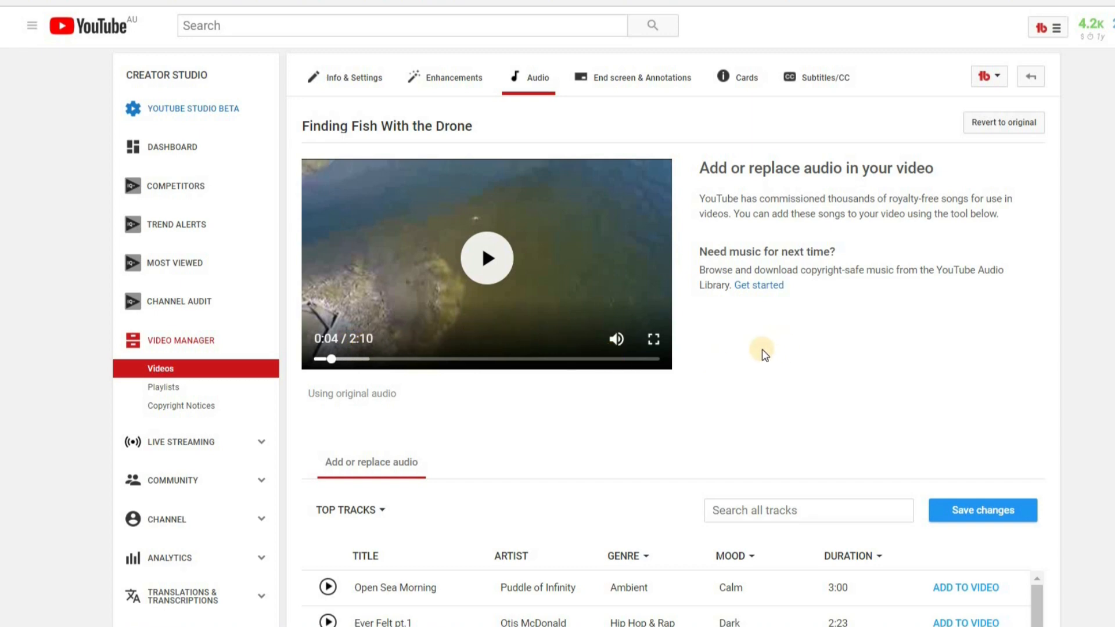
Filter the music tracks to a duration of 2:00 - 2:30 and the Calm mood.
scroll(726, 262, "down", 3)
scroll(722, 256, "down", 3)
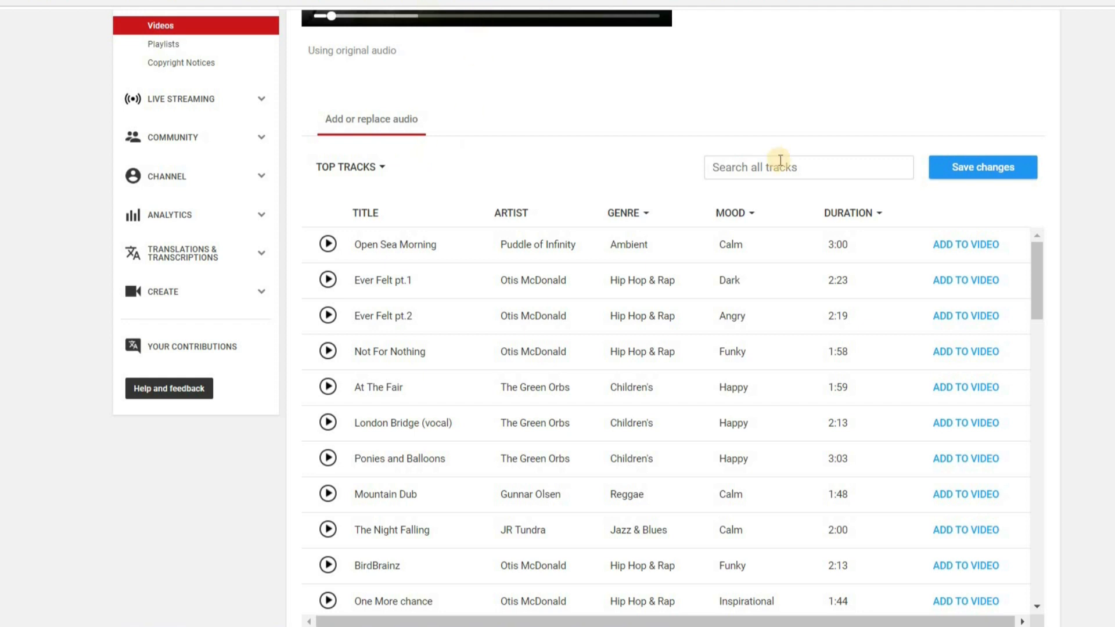
left_click(877, 215)
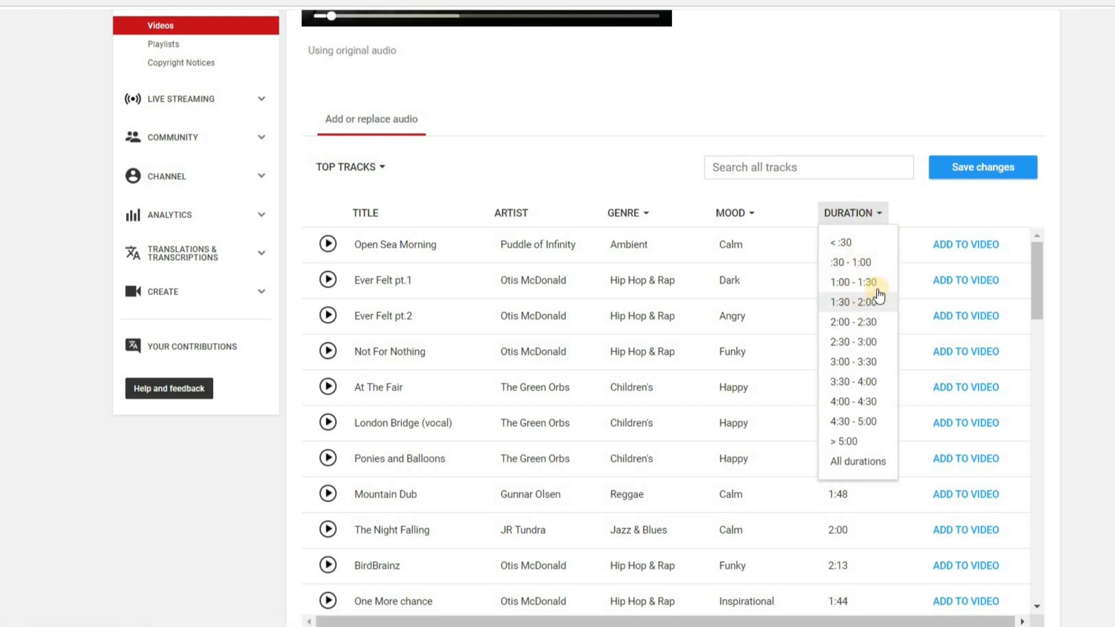
left_click(844, 321)
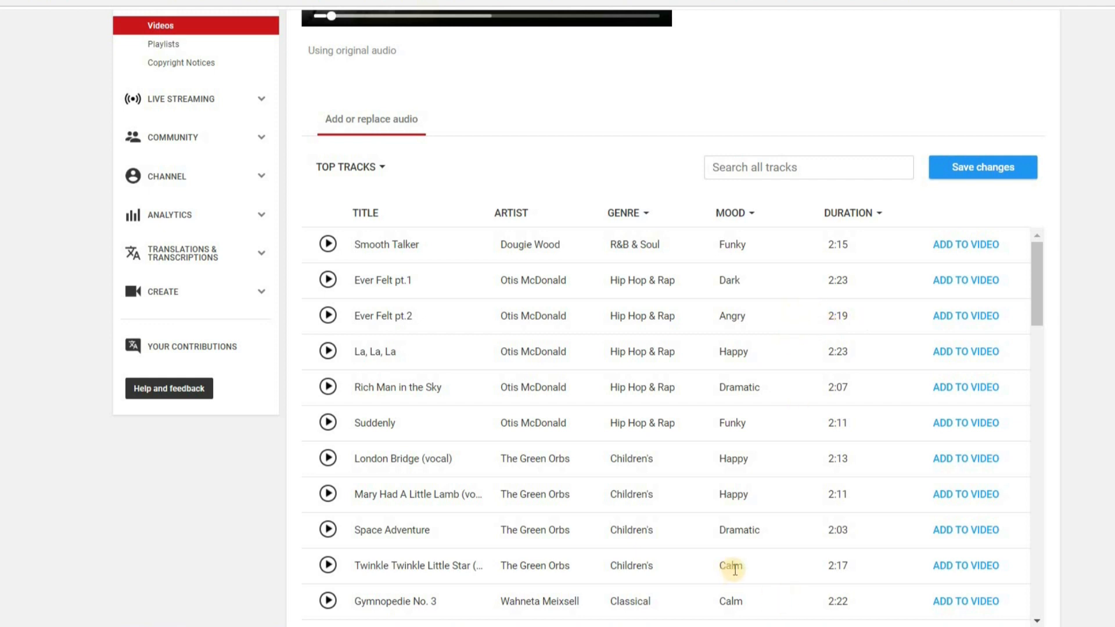
left_click(752, 214)
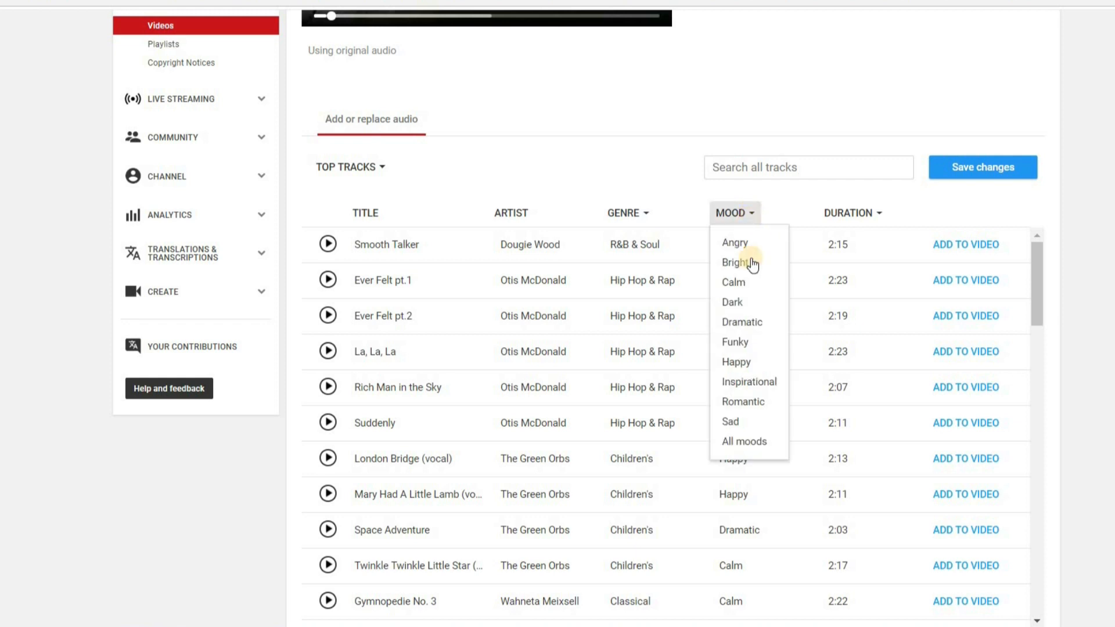
left_click(736, 283)
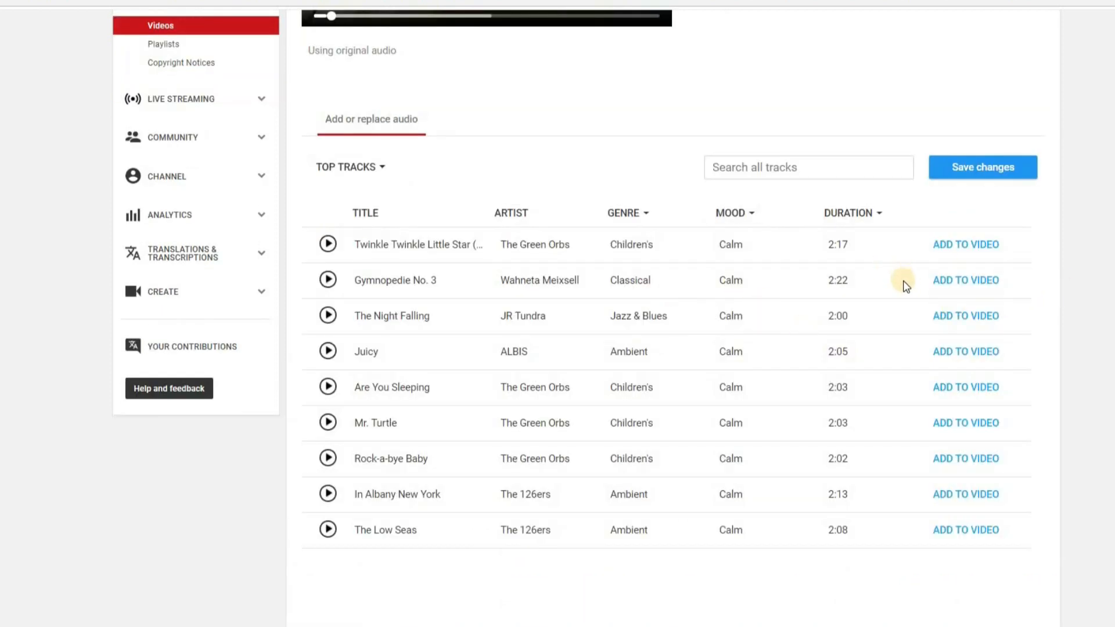
Expand the filtered music list from top tracks to all tracks and browse through it.
scroll(890, 273, "down", 2)
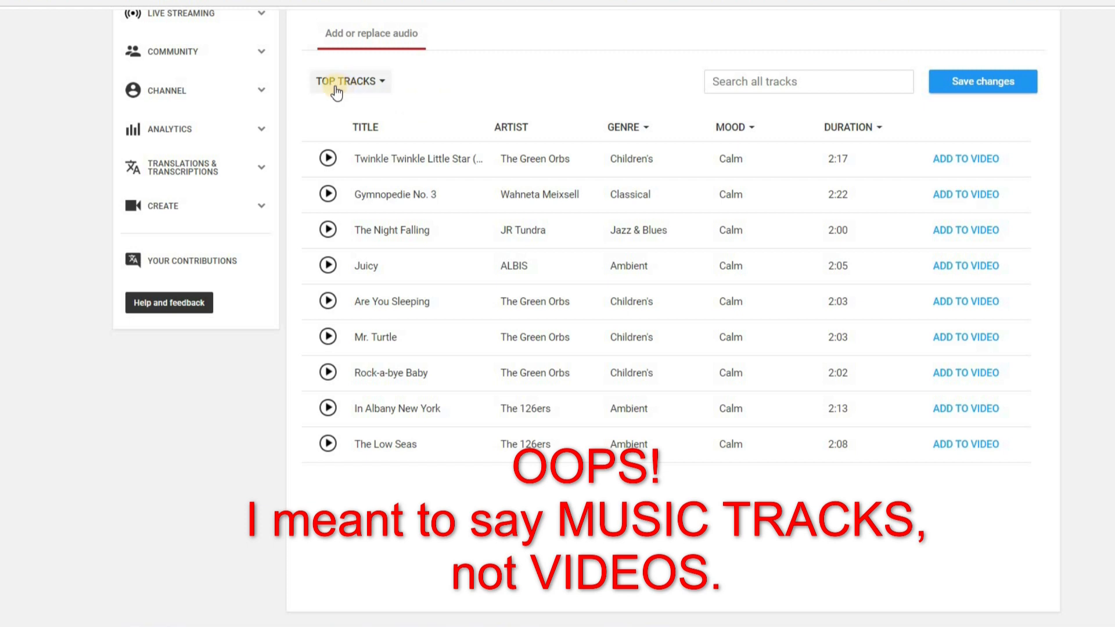
left_click(385, 83)
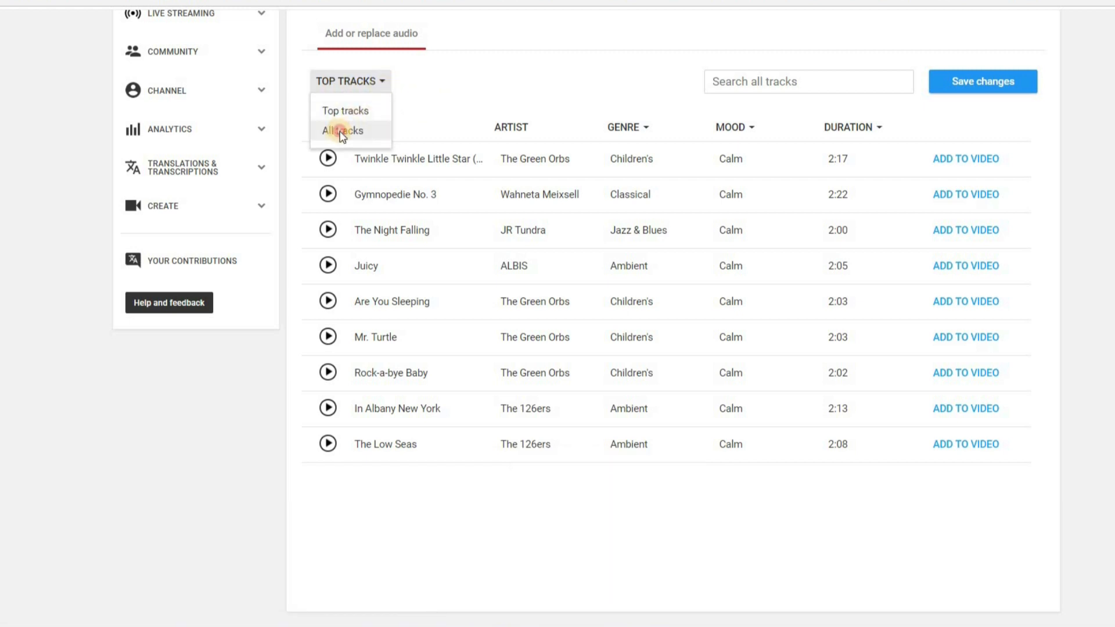
left_click(339, 131)
scroll(796, 245, "down", 3)
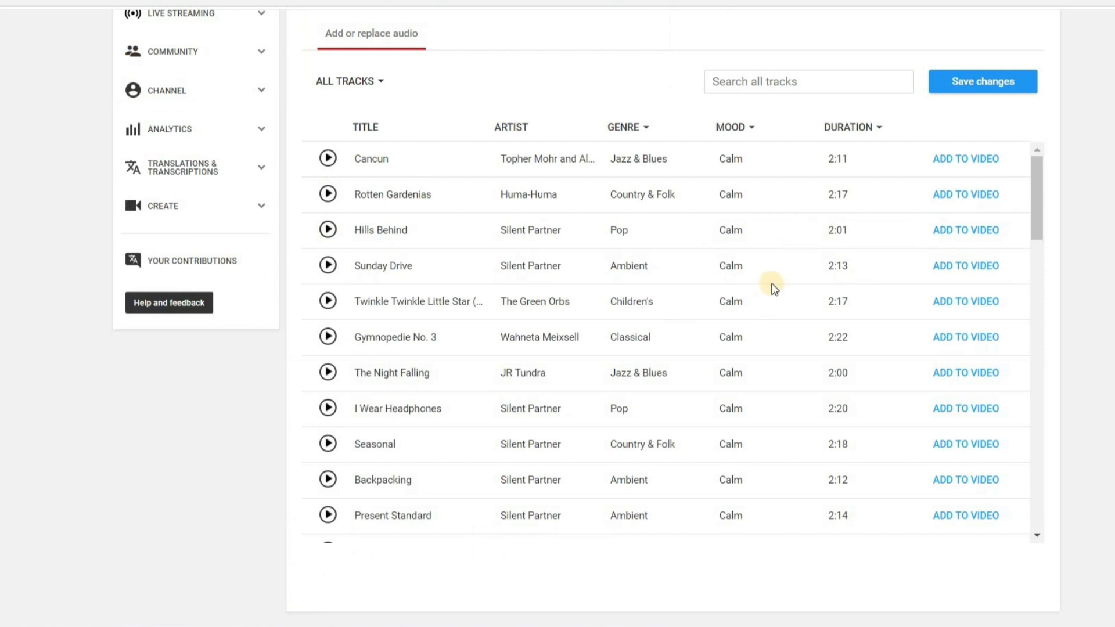
scroll(774, 288, "down", 10)
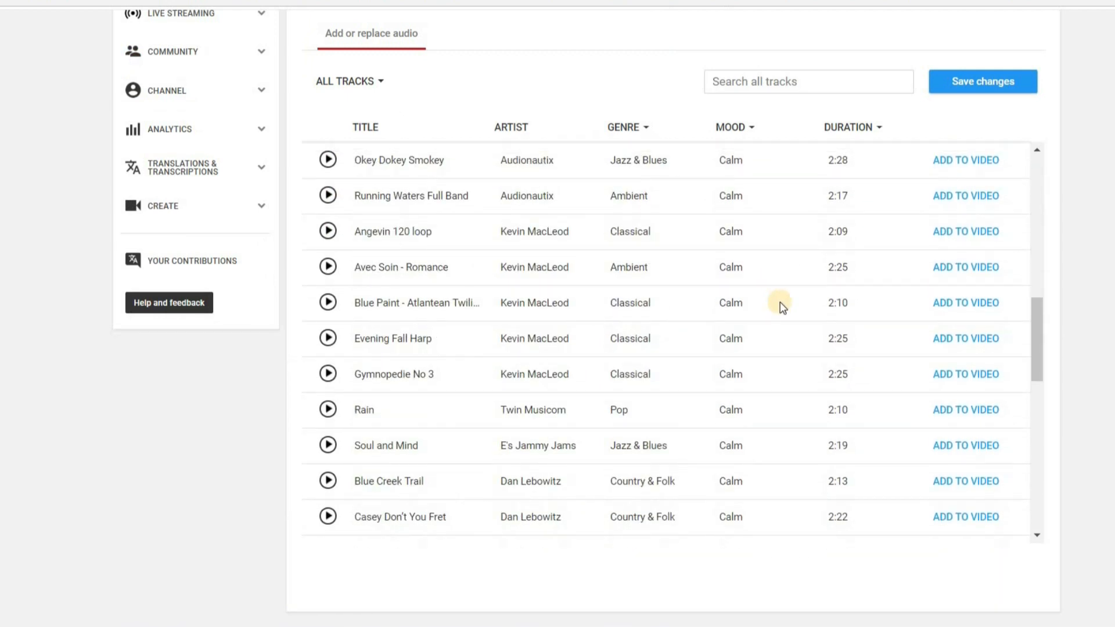
scroll(782, 304, "up", 10)
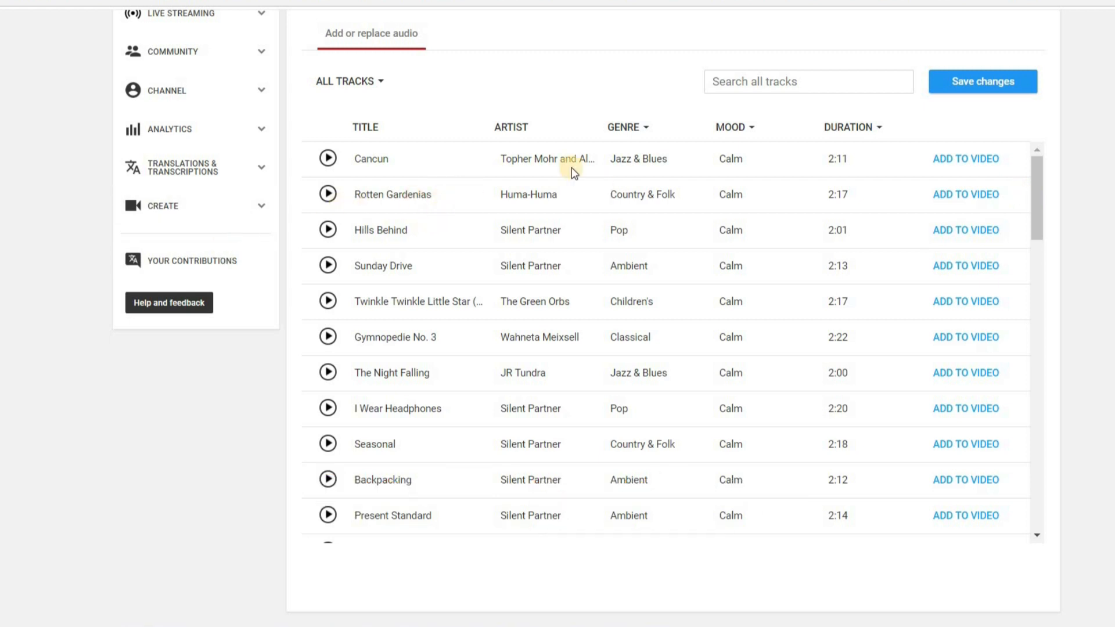
Preview the tracks "Cancun" and "Backpacking", stopping each one after listening.
left_click(328, 158)
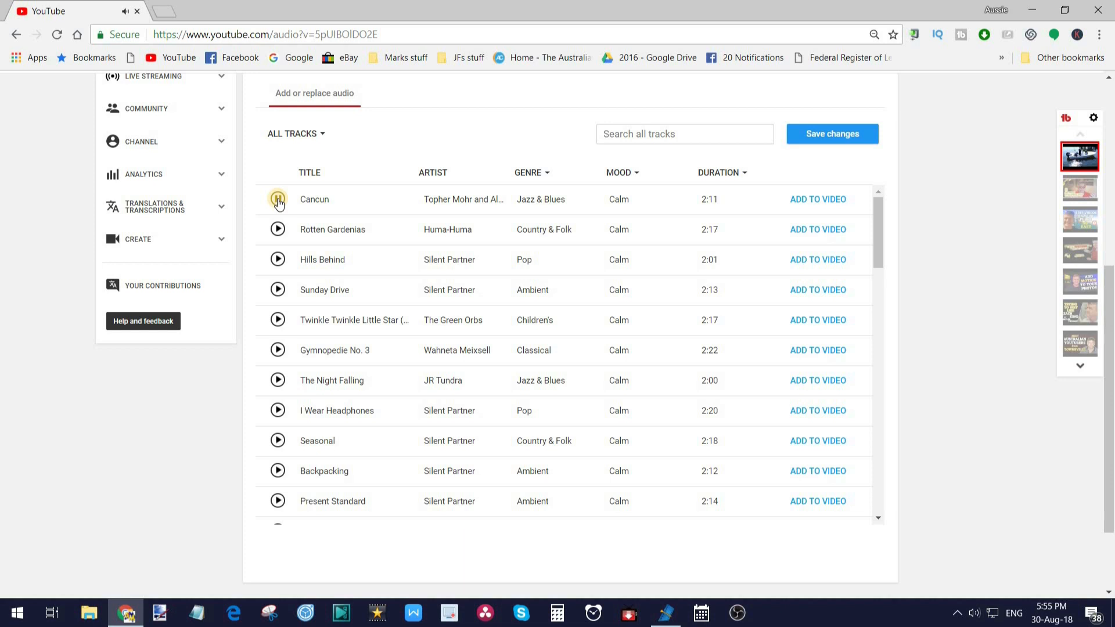
left_click(278, 200)
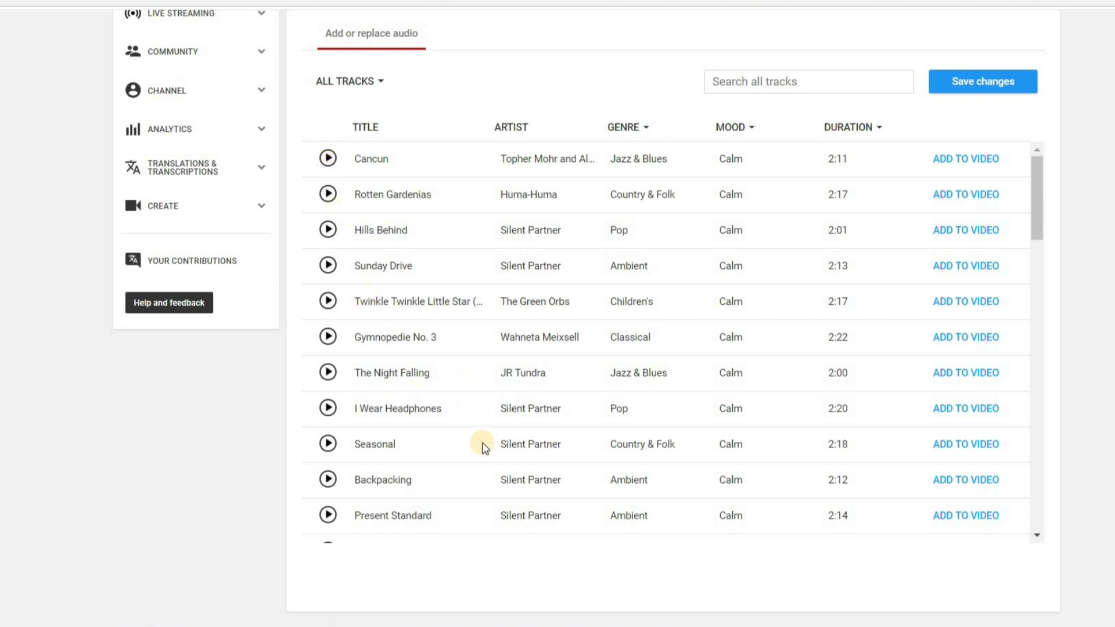
left_click(333, 479)
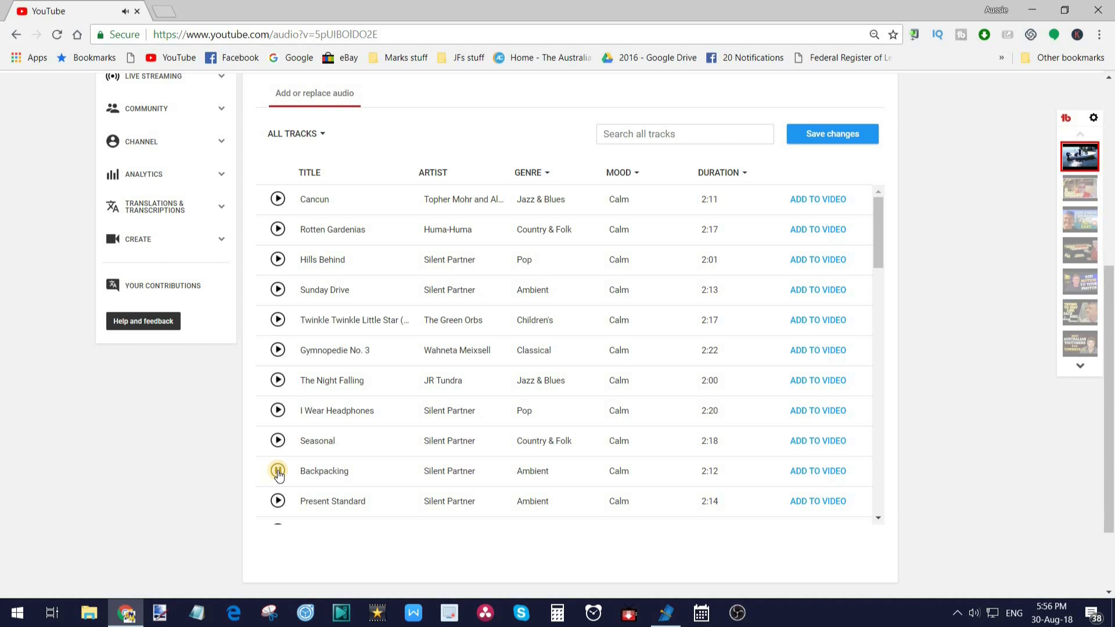
left_click(278, 471)
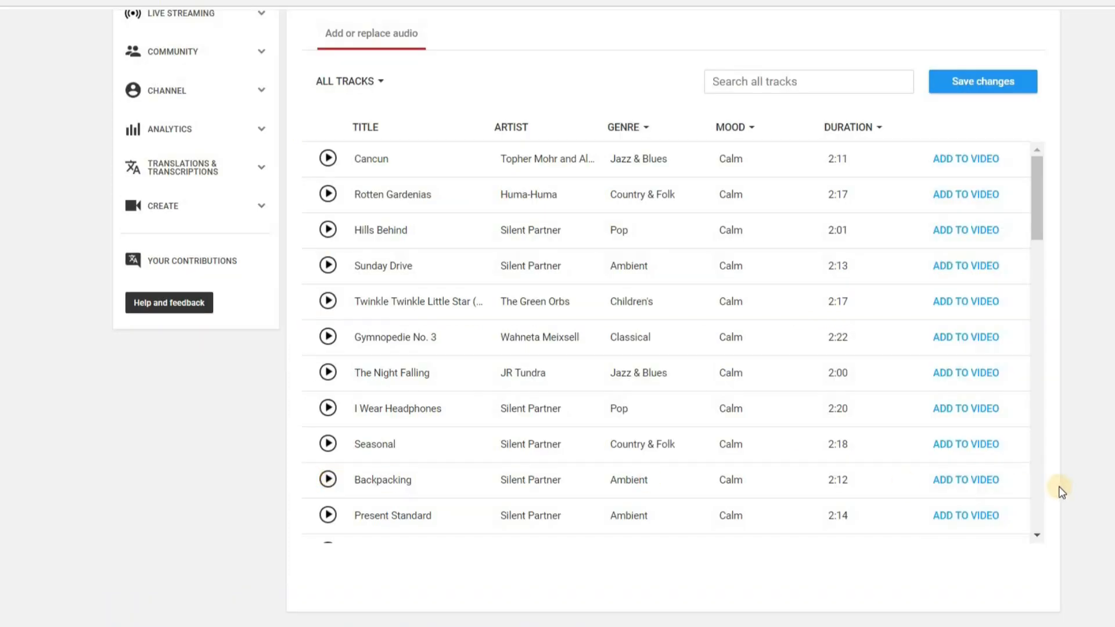
Add the track "Backpacking" by Silent Partner to the video and pause the video preview.
left_click(980, 483)
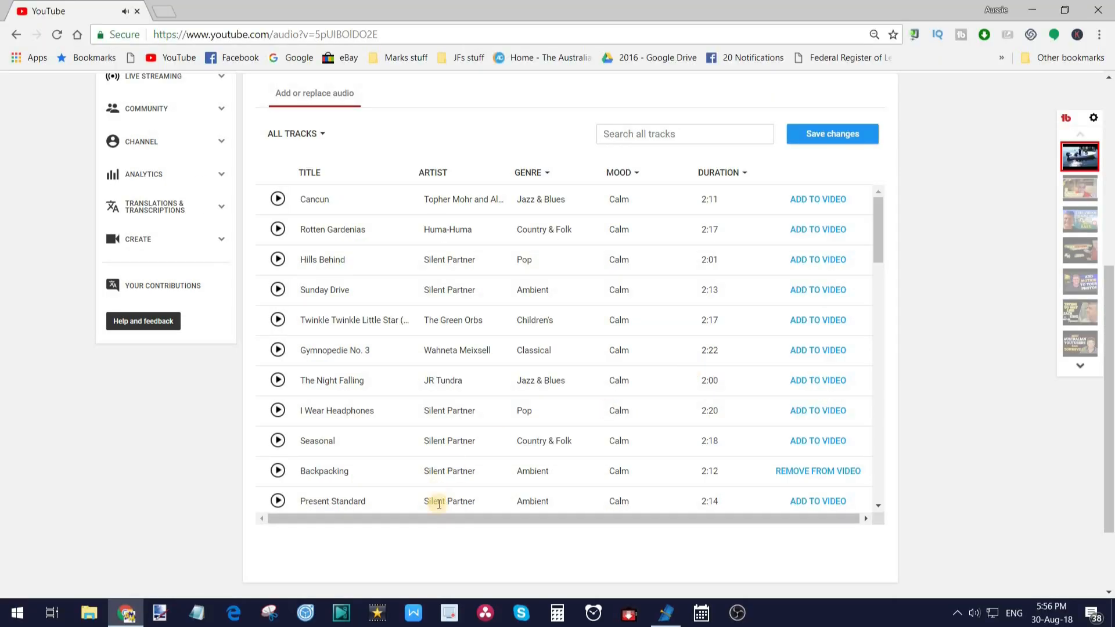
scroll(425, 334, "up", 6)
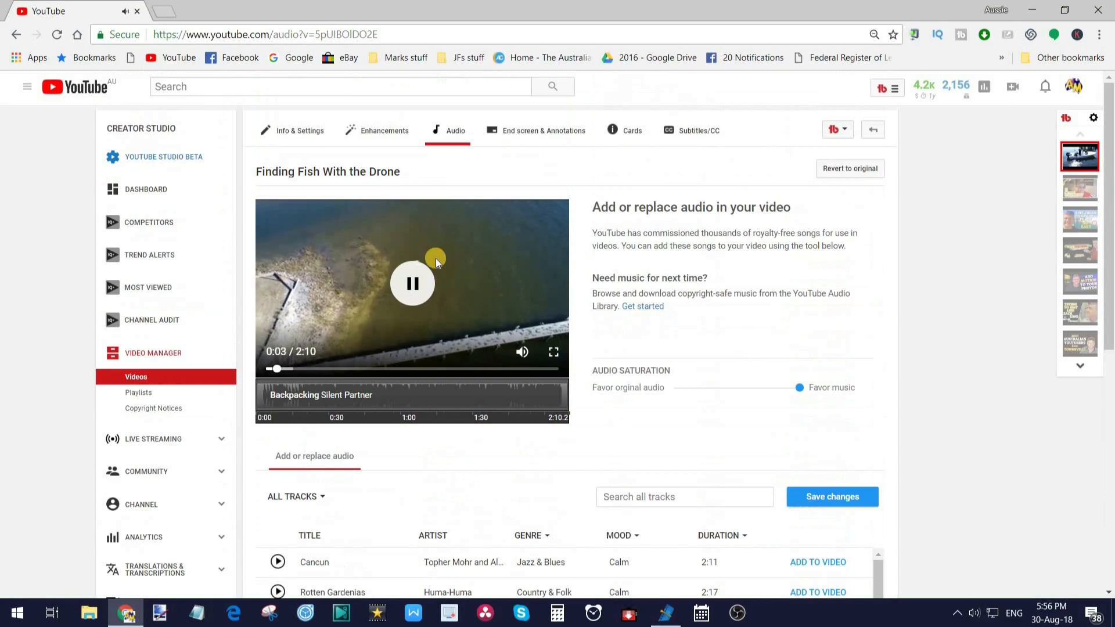
left_click(412, 289)
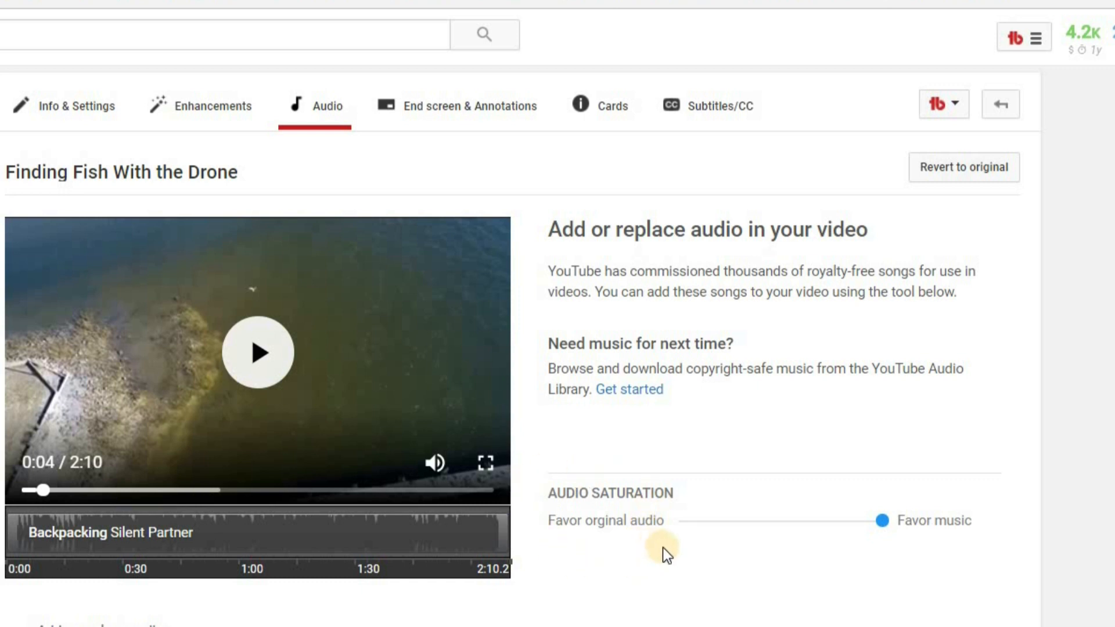
Shift the audio saturation almost fully toward the original audio and pause the video preview.
left_click(883, 521)
left_click_drag(884, 521, 710, 522)
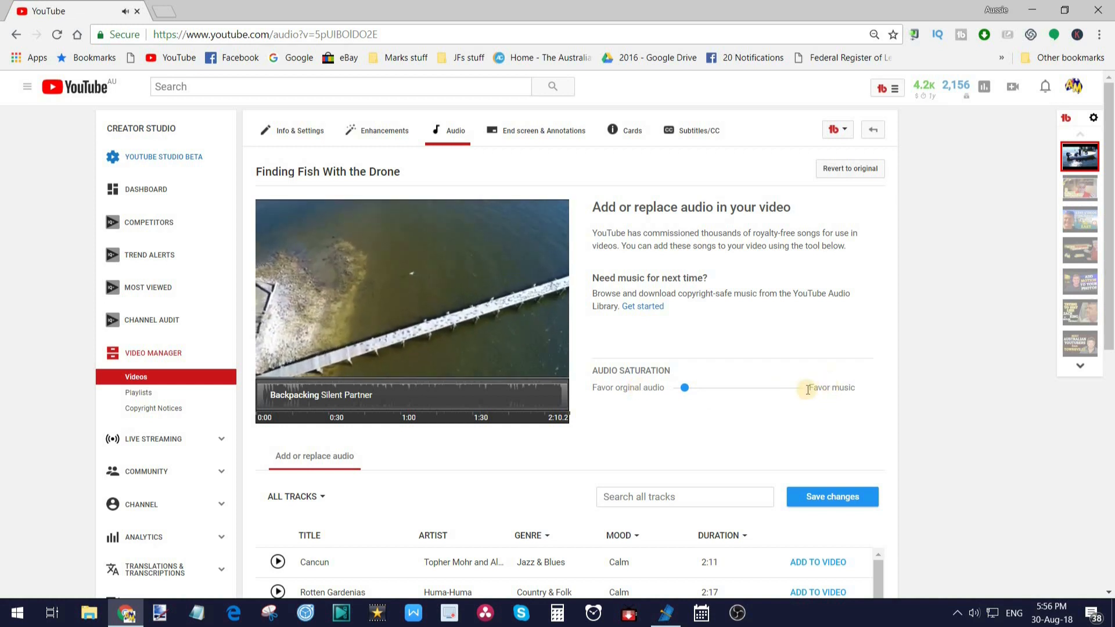
left_click(413, 283)
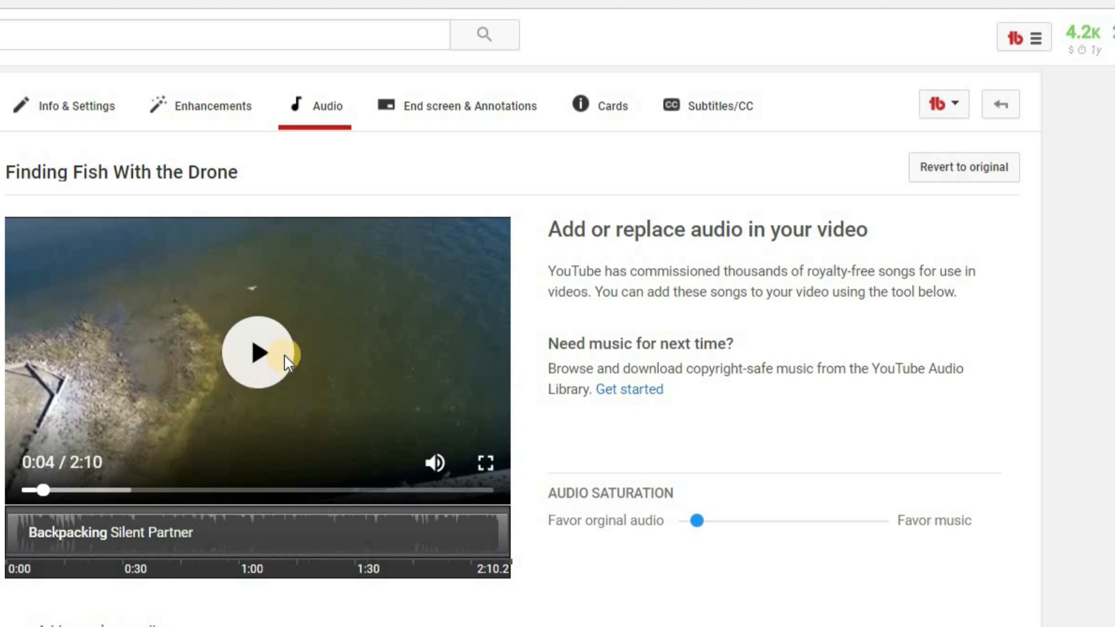
Save the audio changes to the video and accept the processing notice.
mouse_move(32, 532)
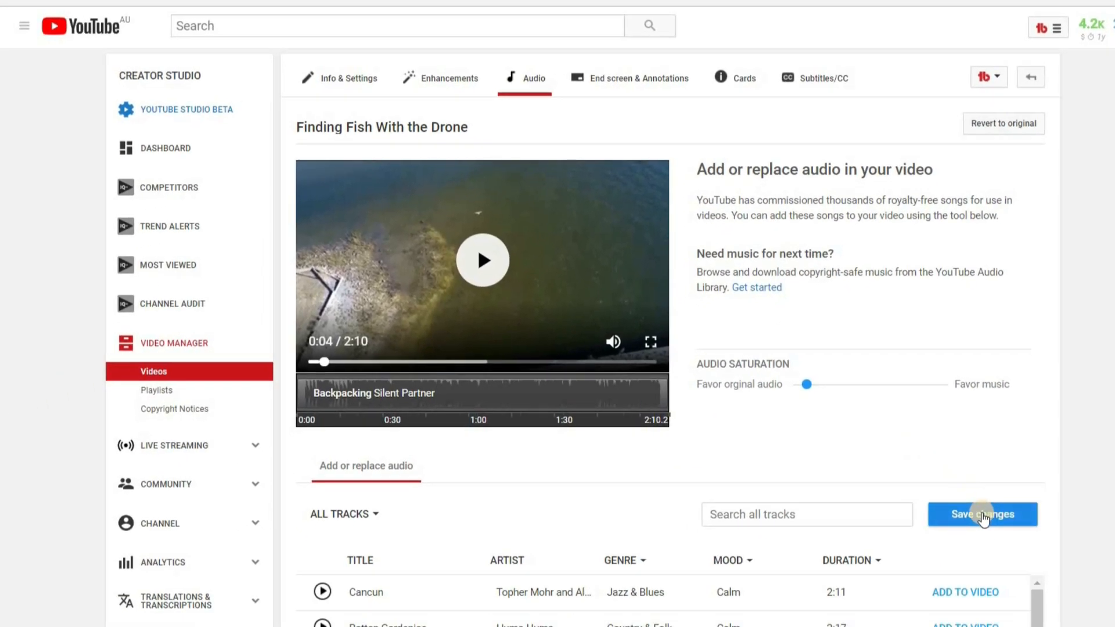
left_click(982, 515)
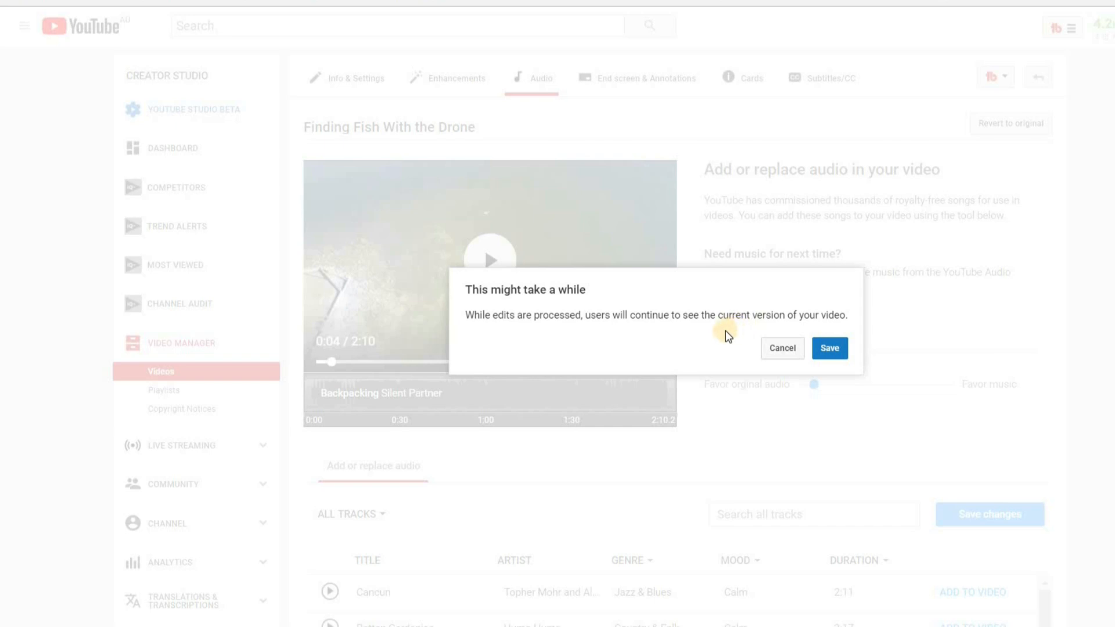
left_click(829, 352)
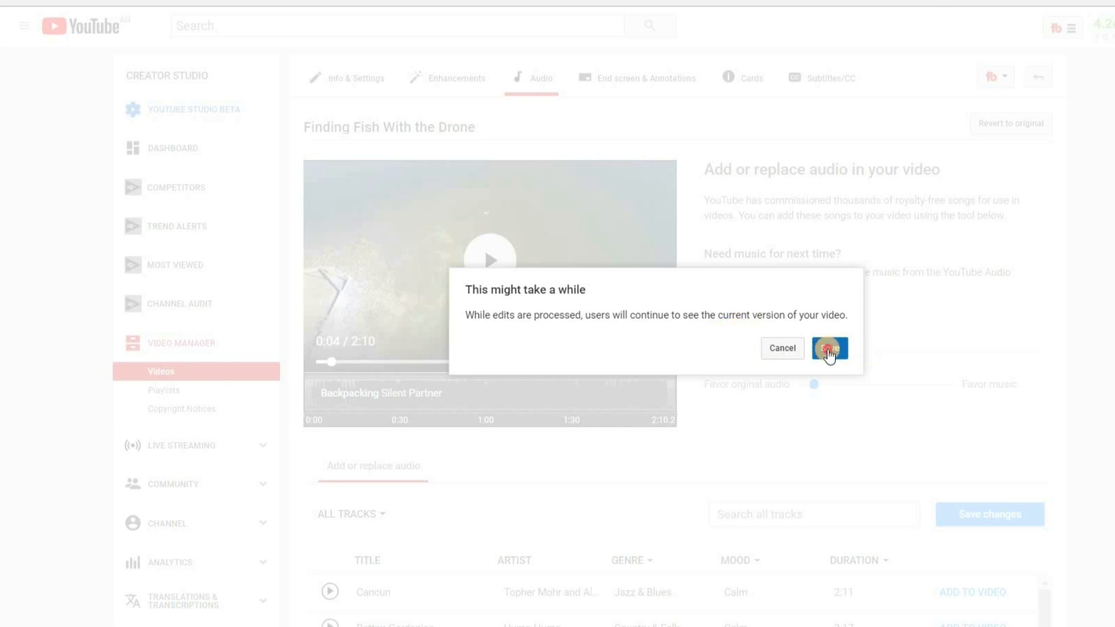